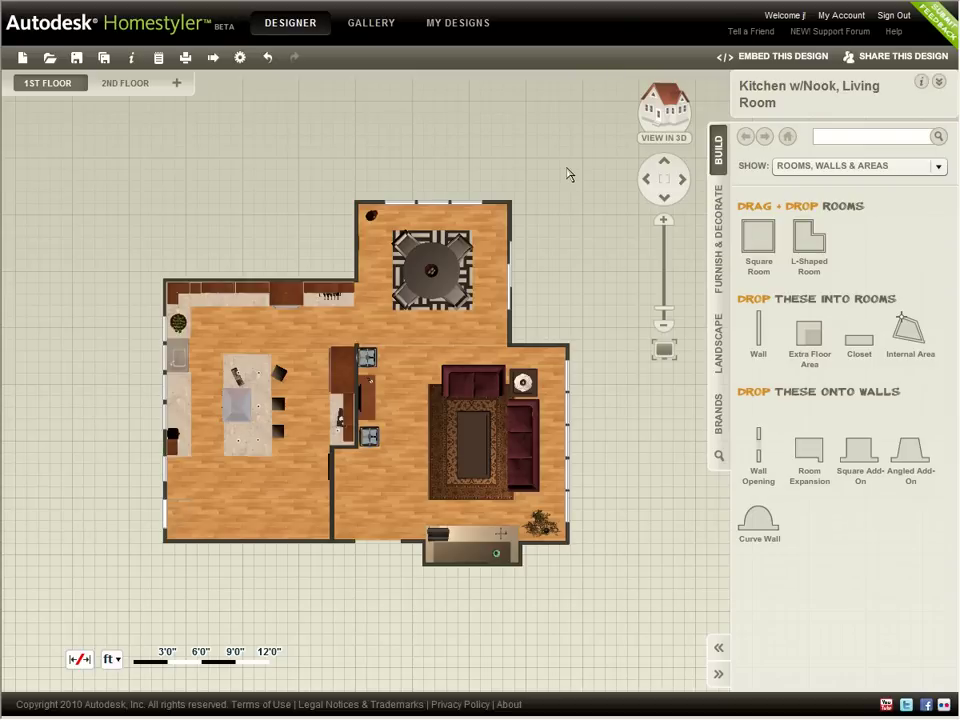
Zoom in on the plan and drag two closets onto the floor by the bottom wall.
click(663, 224)
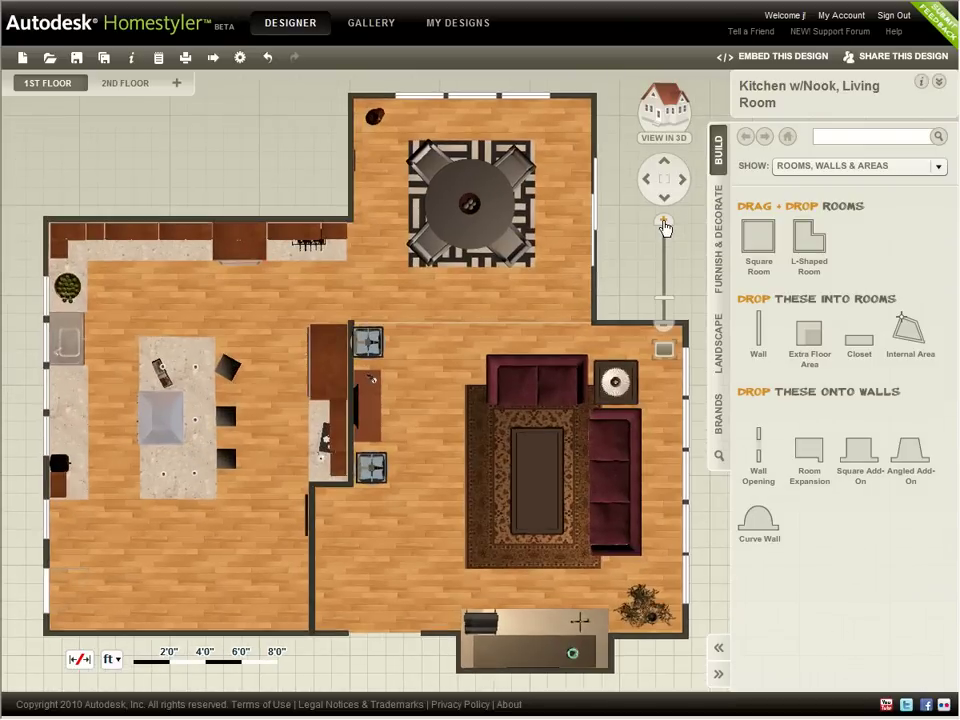
click(663, 224)
click(662, 199)
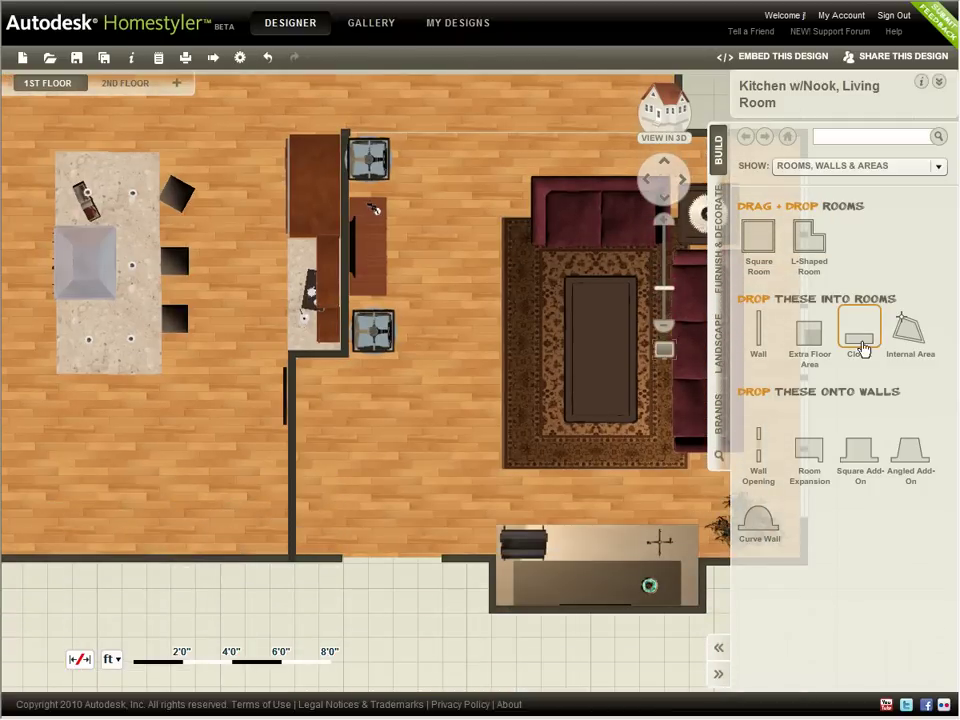
drag(859, 340, 357, 495)
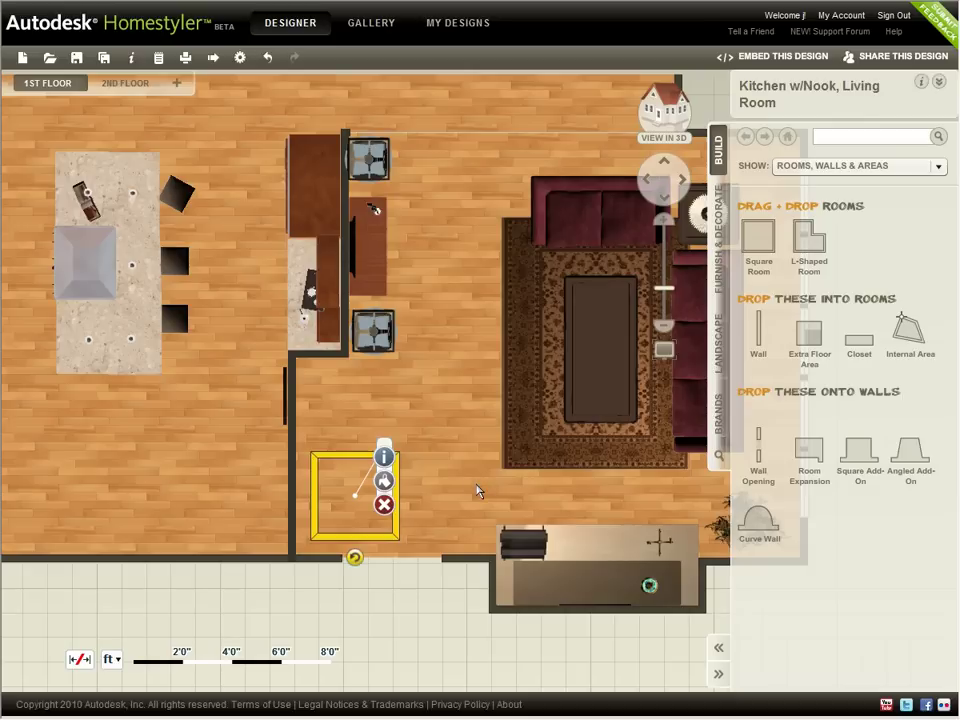
drag(859, 340, 200, 498)
Stretch the wide closet so it meets the existing wall and the outer wall.
click(267, 519)
drag(267, 519, 289, 519)
drag(184, 512, 79, 507)
click(280, 462)
click(312, 500)
Resize the small room to 8'0" tall and about 3'4" wide.
drag(312, 500, 292, 500)
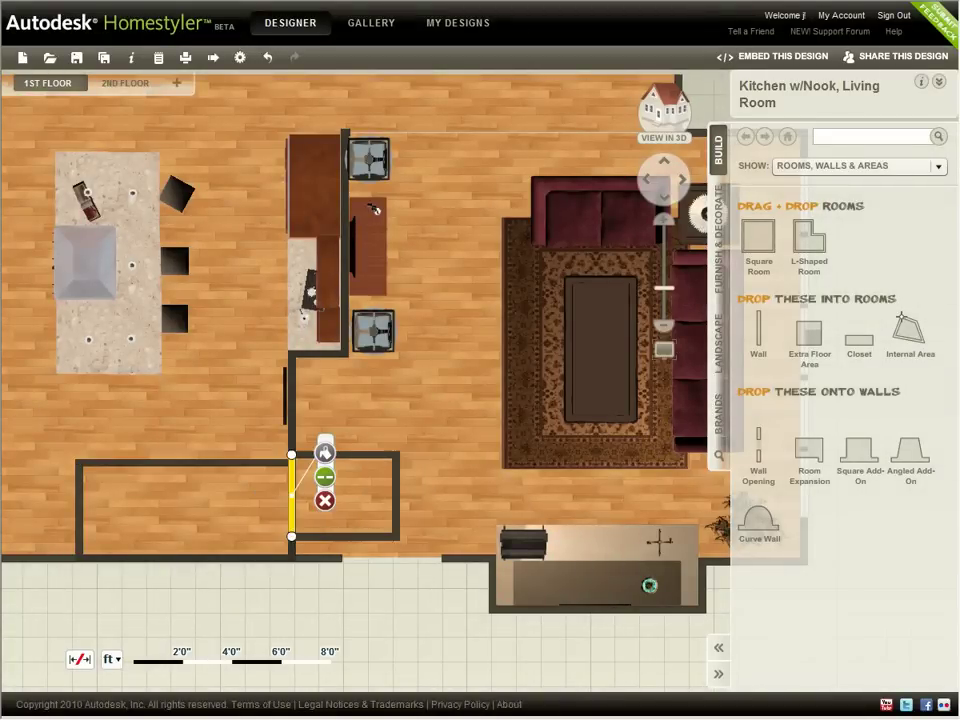
click(310, 570)
click(310, 560)
drag(321, 460, 321, 353)
drag(396, 439, 358, 447)
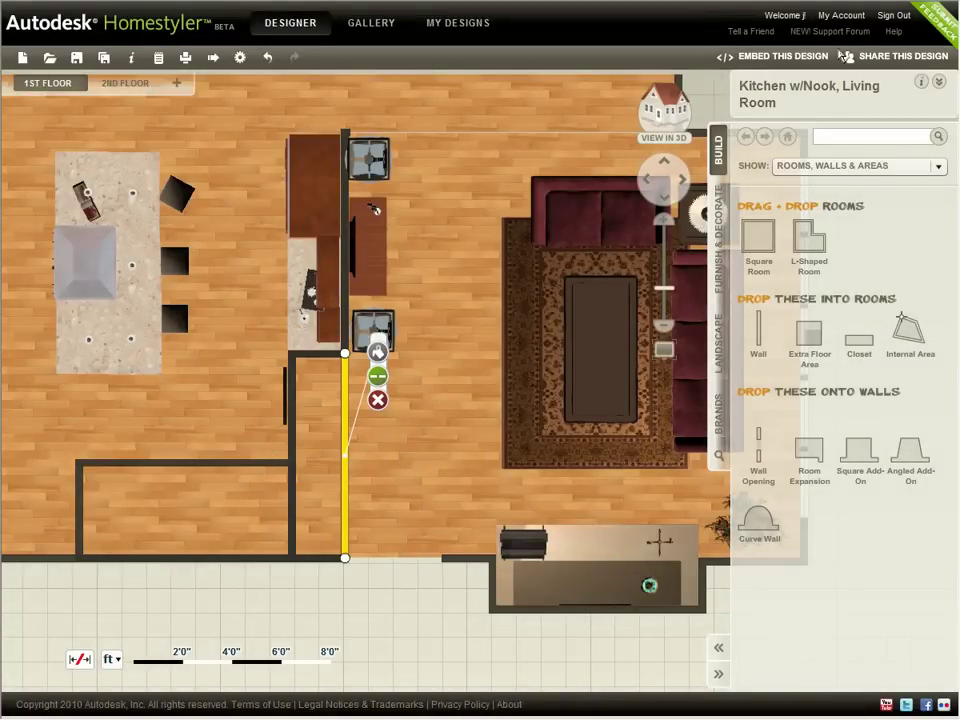
click(882, 133)
Search 'wall cabinets', place a wall cabinet in the lower room, and check it in 3D.
text(wall cabinets)
key(Return)
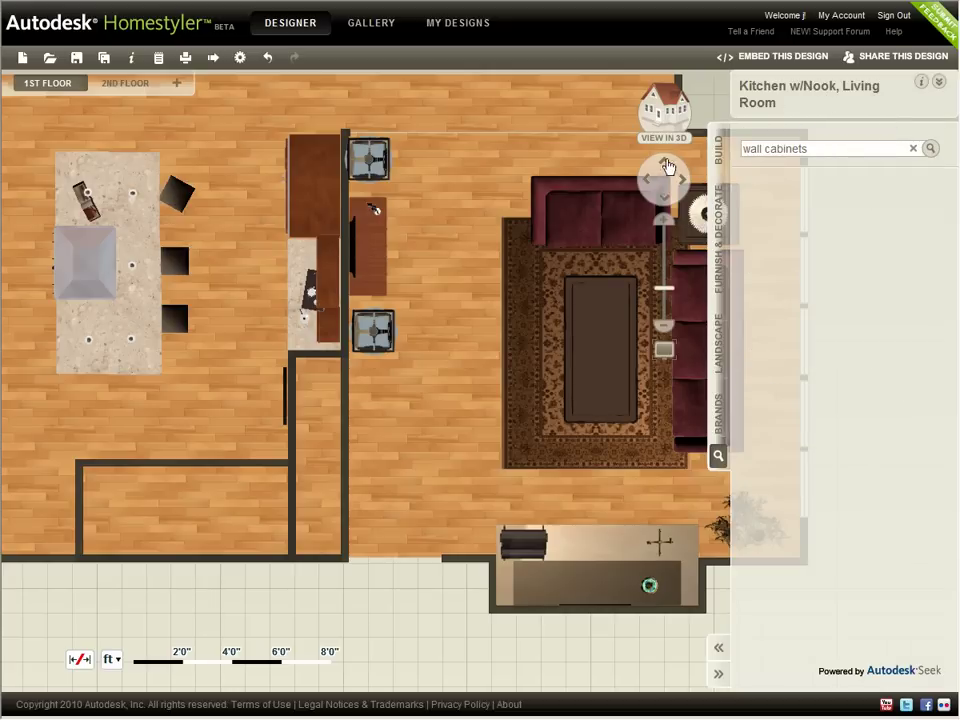
click(646, 185)
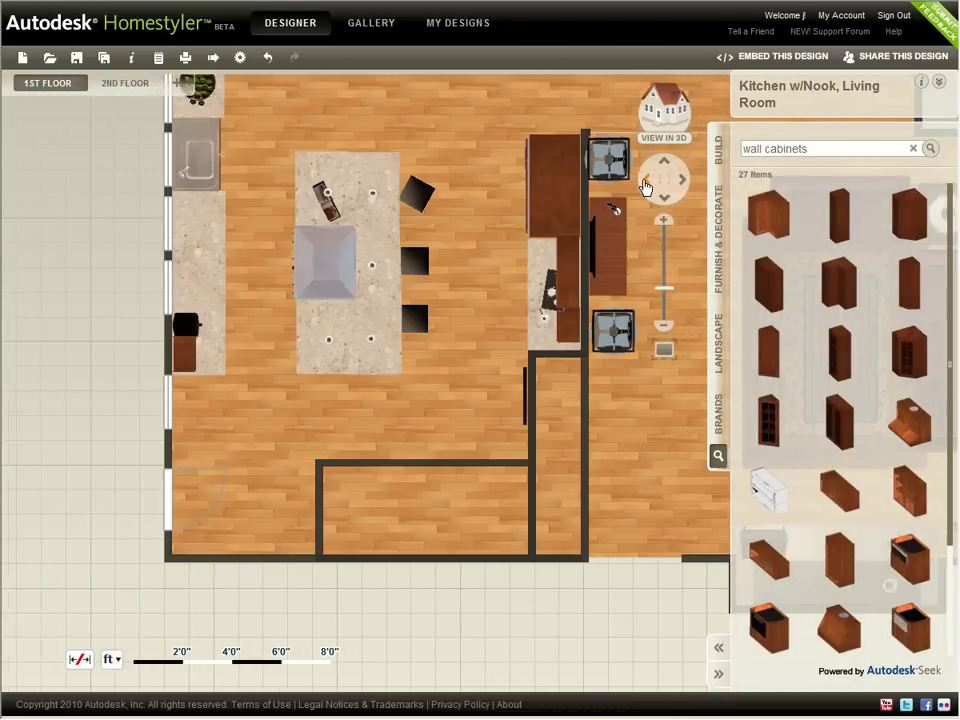
drag(913, 225, 440, 508)
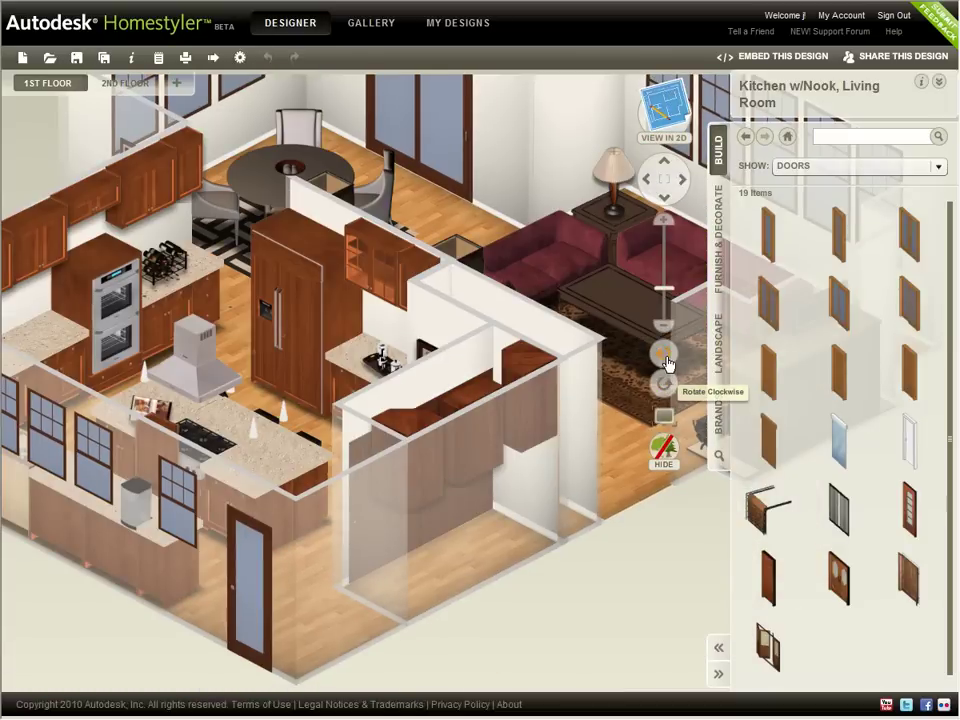
click(665, 356)
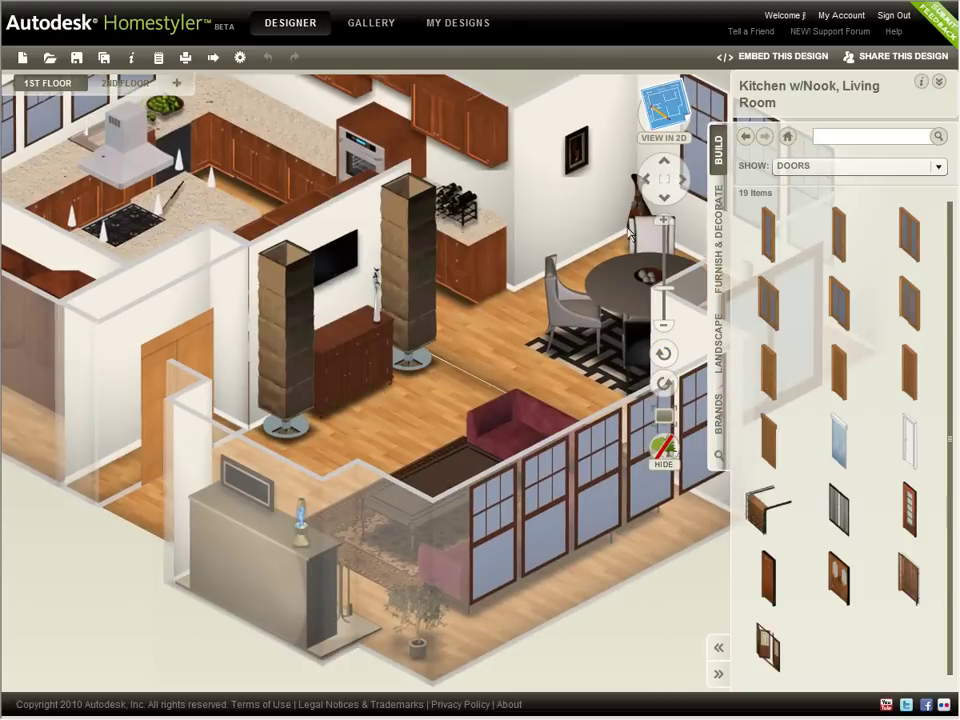
click(647, 182)
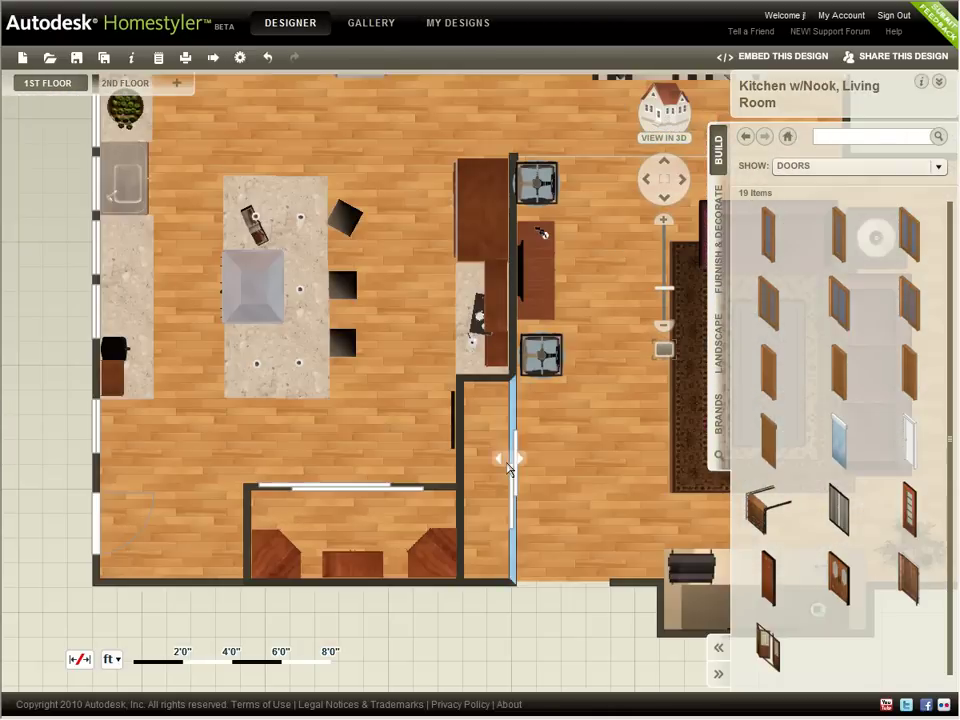
Delete the rectangular and corner cabinets from the lower room.
click(445, 557)
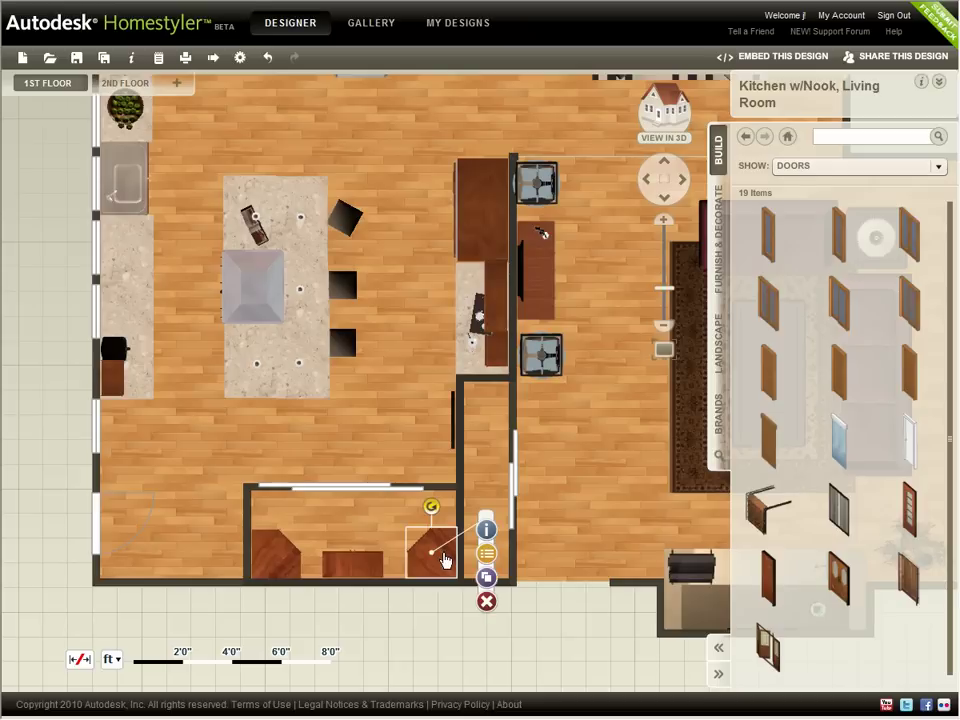
click(381, 594)
click(365, 566)
click(428, 626)
click(275, 555)
click(345, 606)
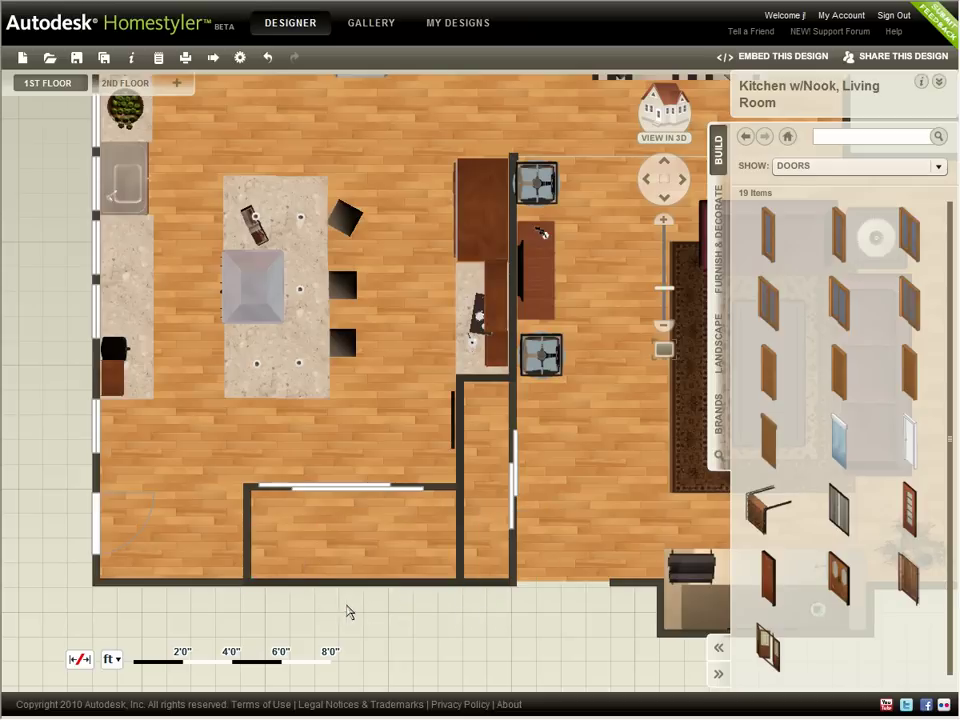
Delete the narrow hallway room and confirm.
click(503, 515)
click(515, 427)
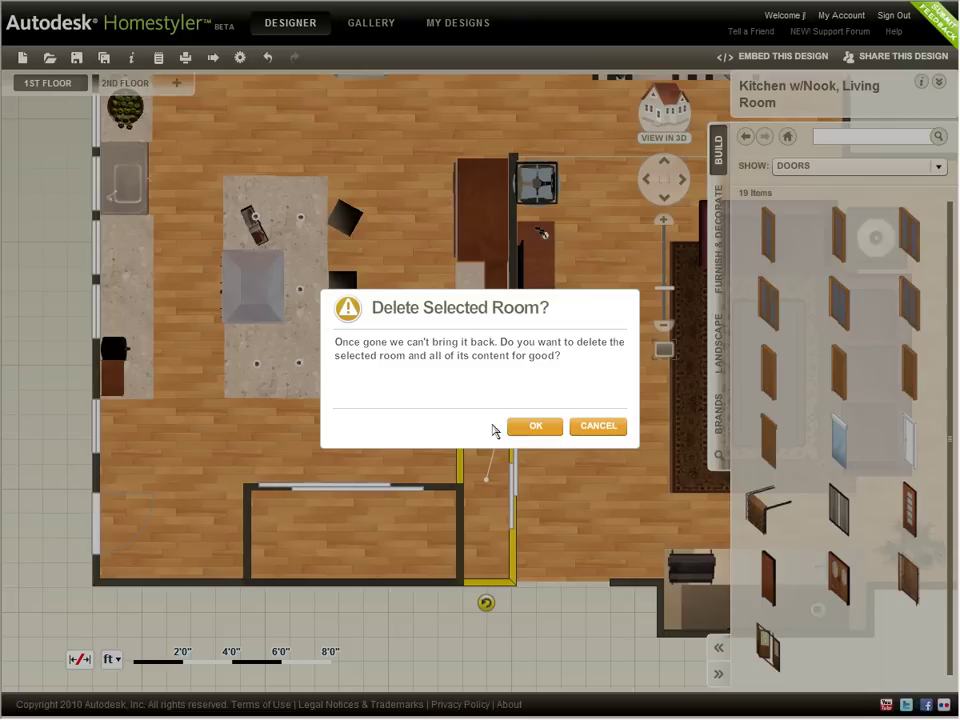
click(528, 425)
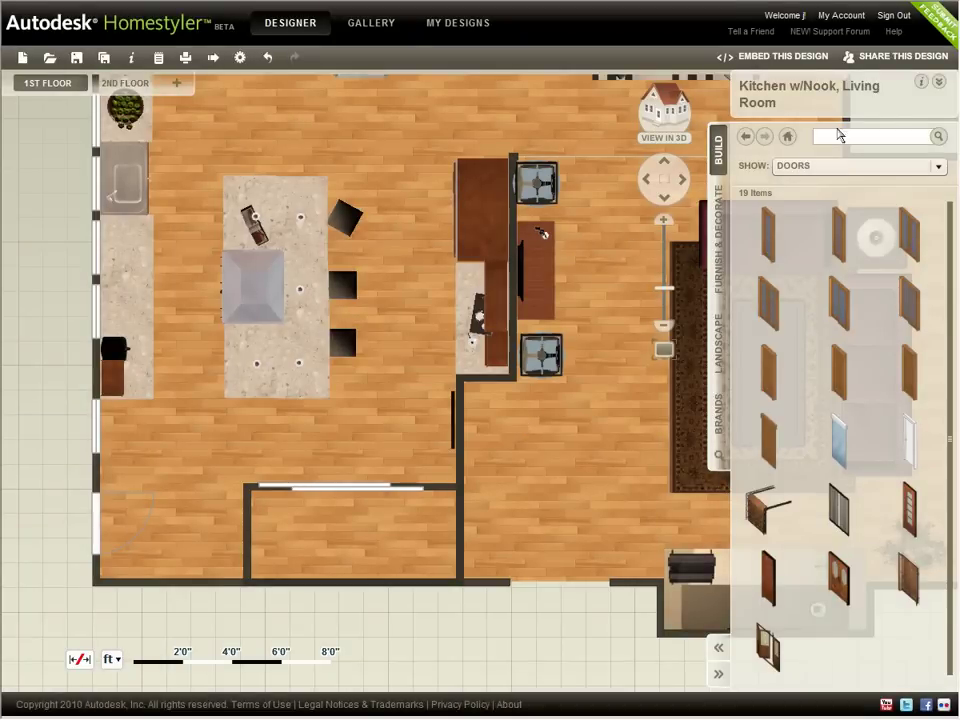
Place the laundry search's washer dryer unit, turn off its placement rules, and move it into the lower room.
key(Return)
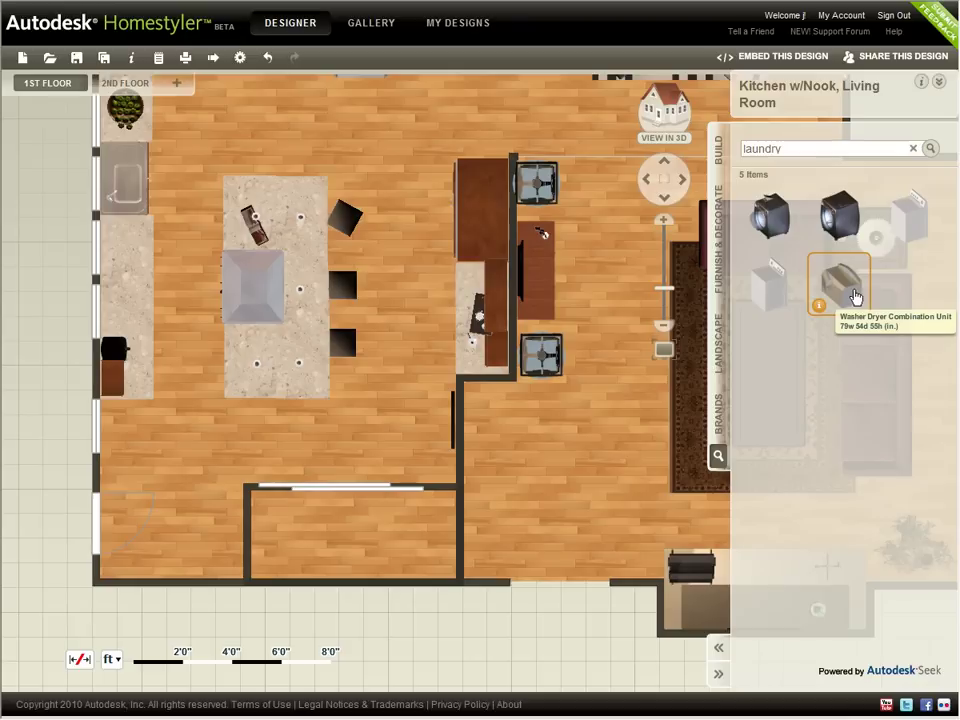
drag(838, 287, 490, 465)
drag(542, 540, 316, 546)
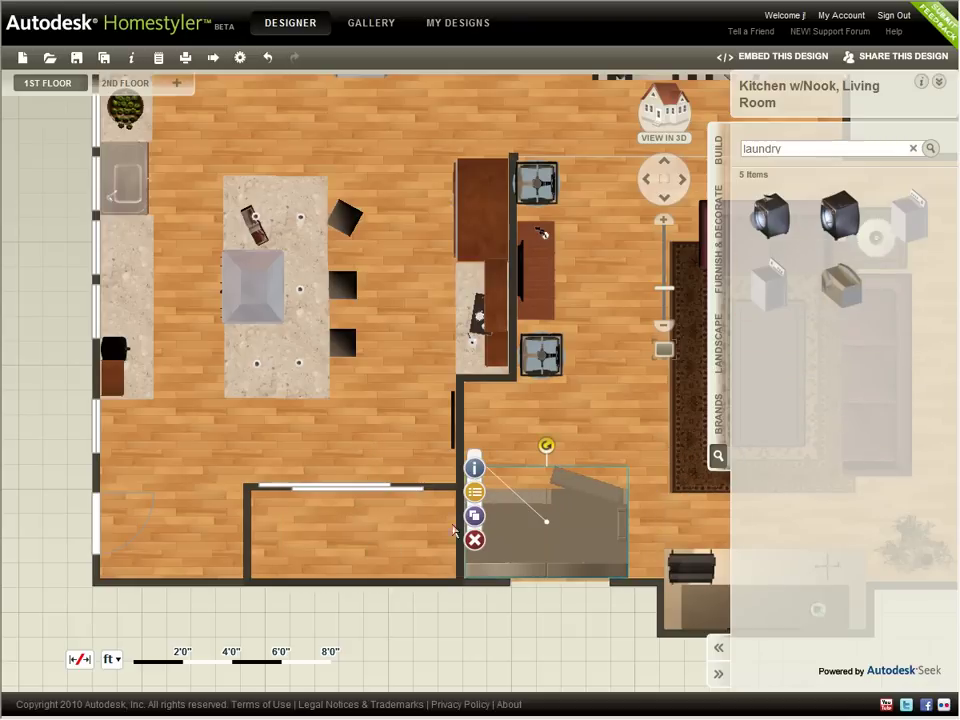
click(473, 493)
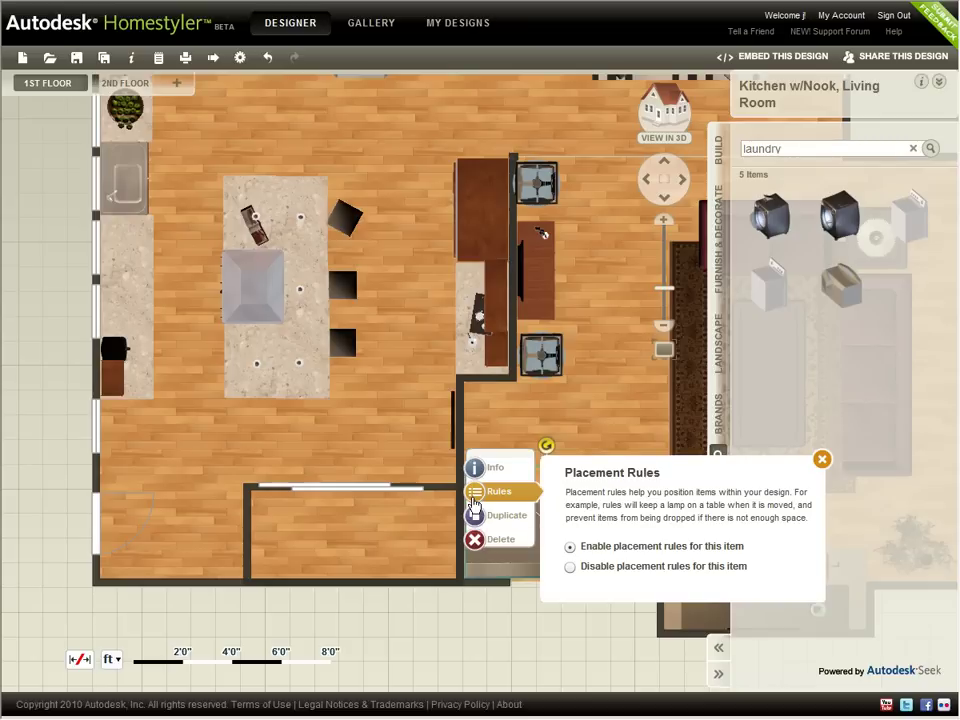
click(571, 567)
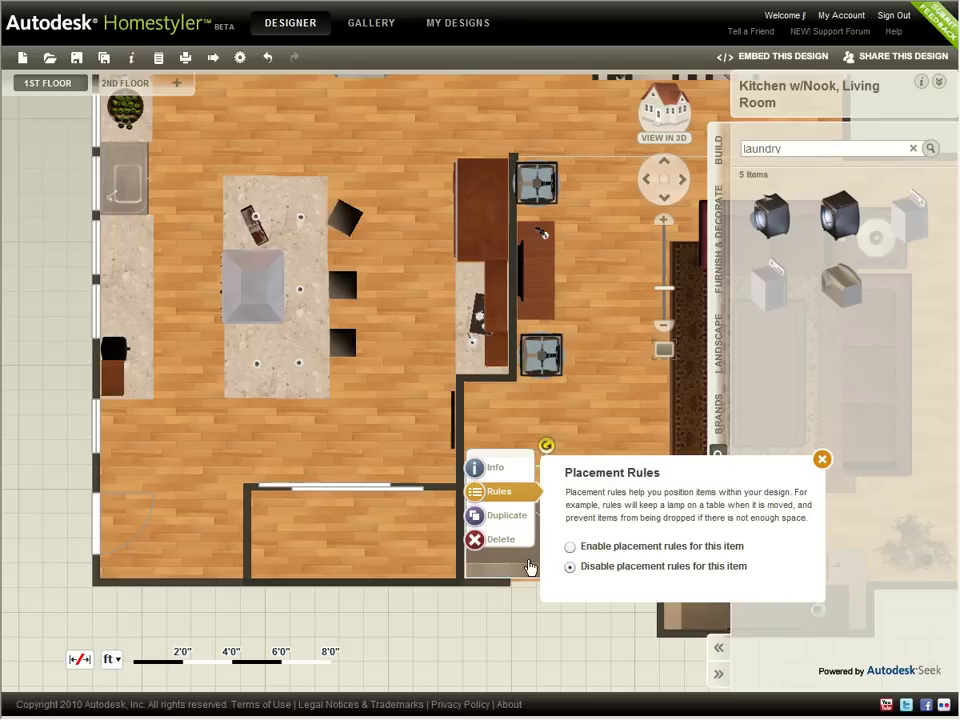
click(820, 459)
drag(591, 545, 406, 549)
Raise the lower room's top wall and narrow it from the left, undoing the last wall change.
drag(258, 486, 258, 472)
drag(248, 515, 260, 515)
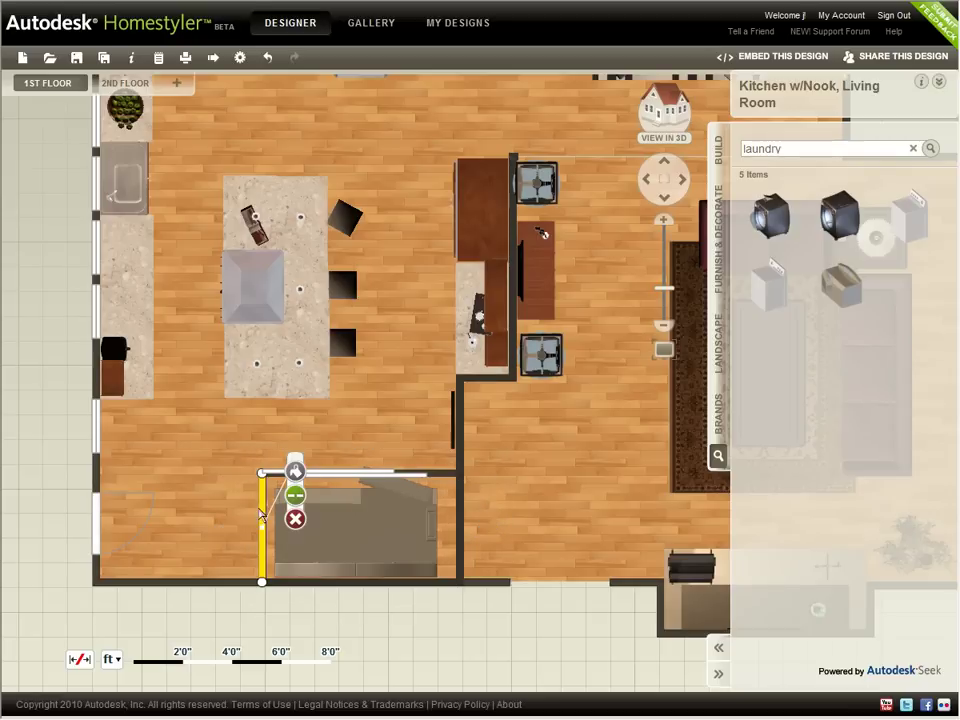
click(420, 630)
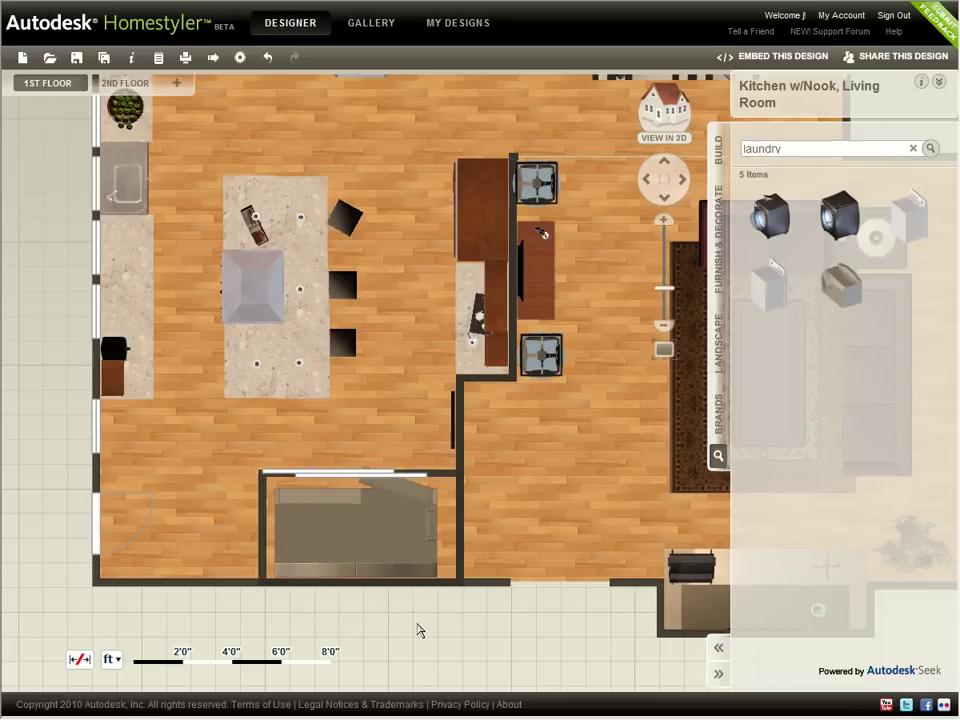
click(664, 180)
key(ctrl+z)
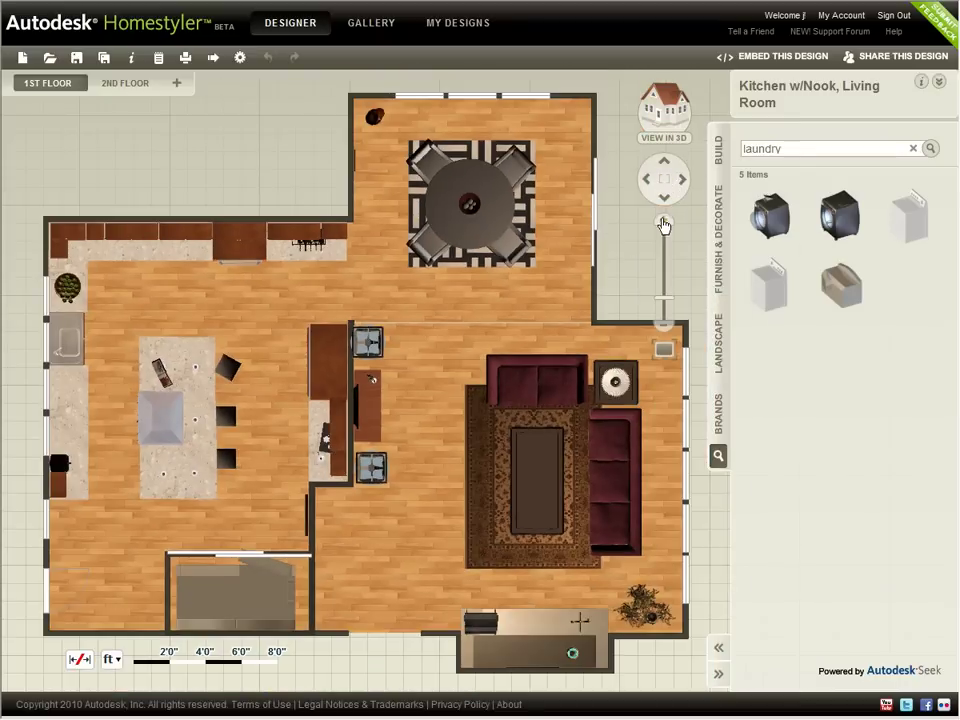
Try adding a wall add-on to the bottom wall, then select the living room.
click(717, 158)
drag(809, 455, 189, 634)
click(498, 497)
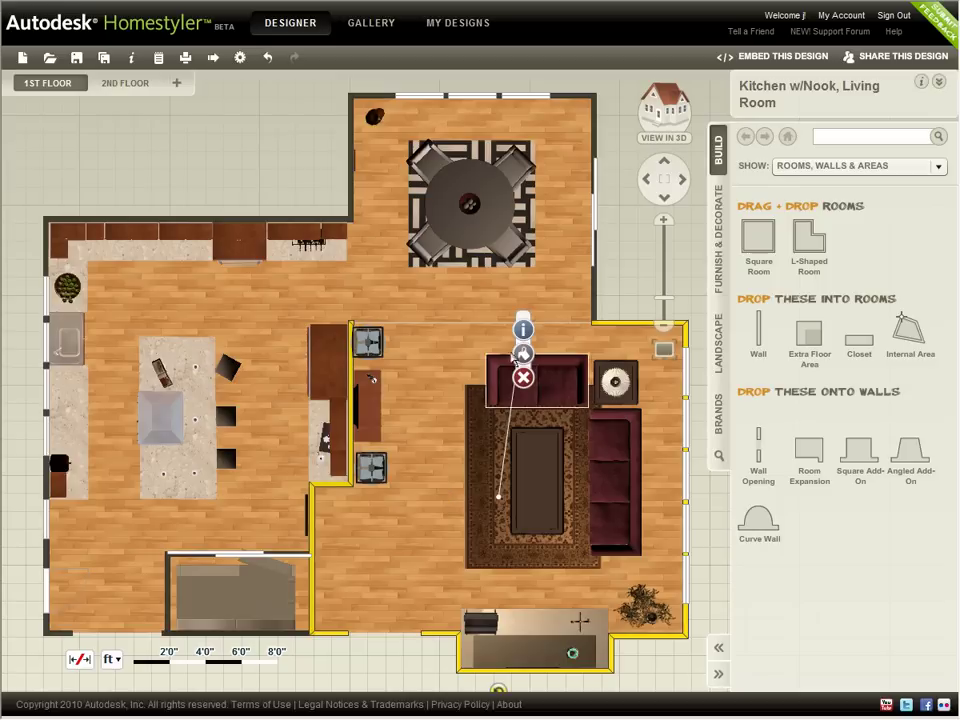
click(357, 434)
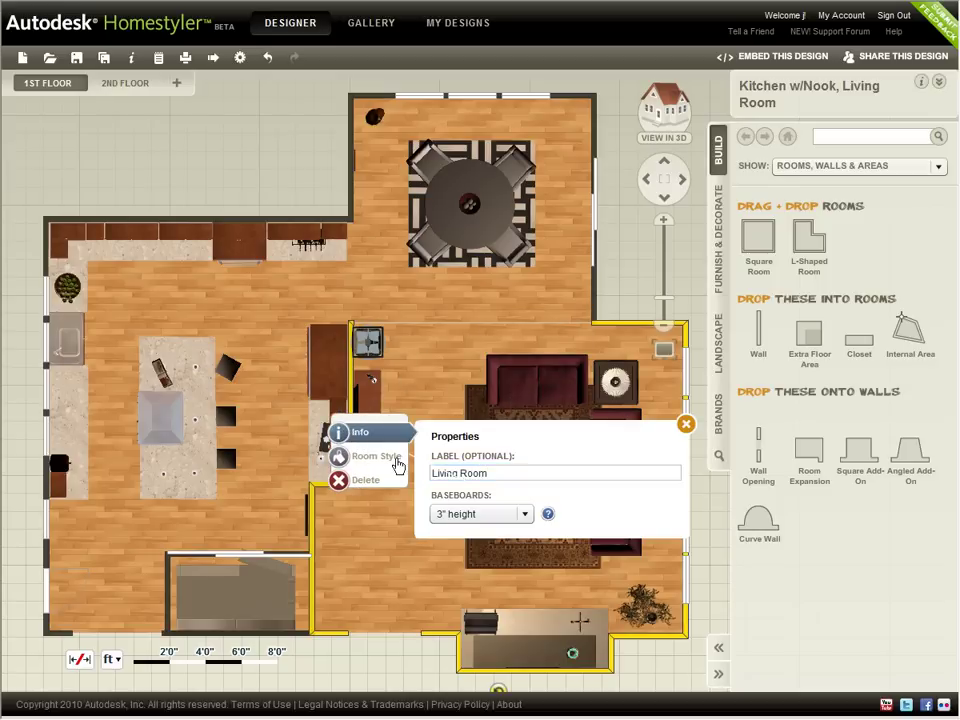
Give the living room a Titanium carpet tile floor laid in a Parquet pattern.
click(394, 459)
click(532, 496)
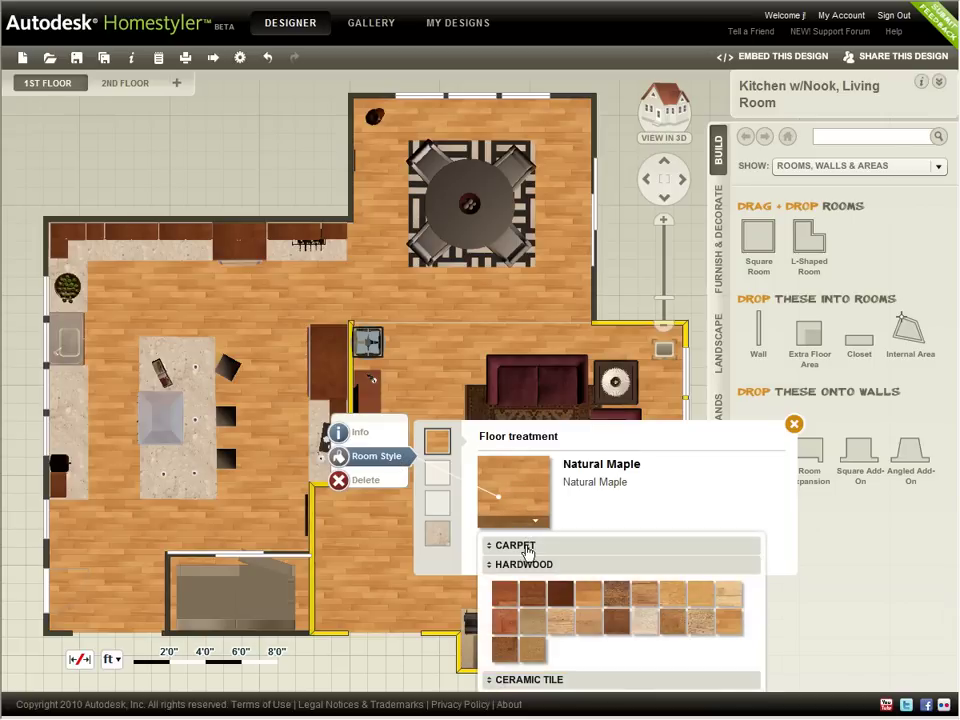
click(520, 546)
click(527, 631)
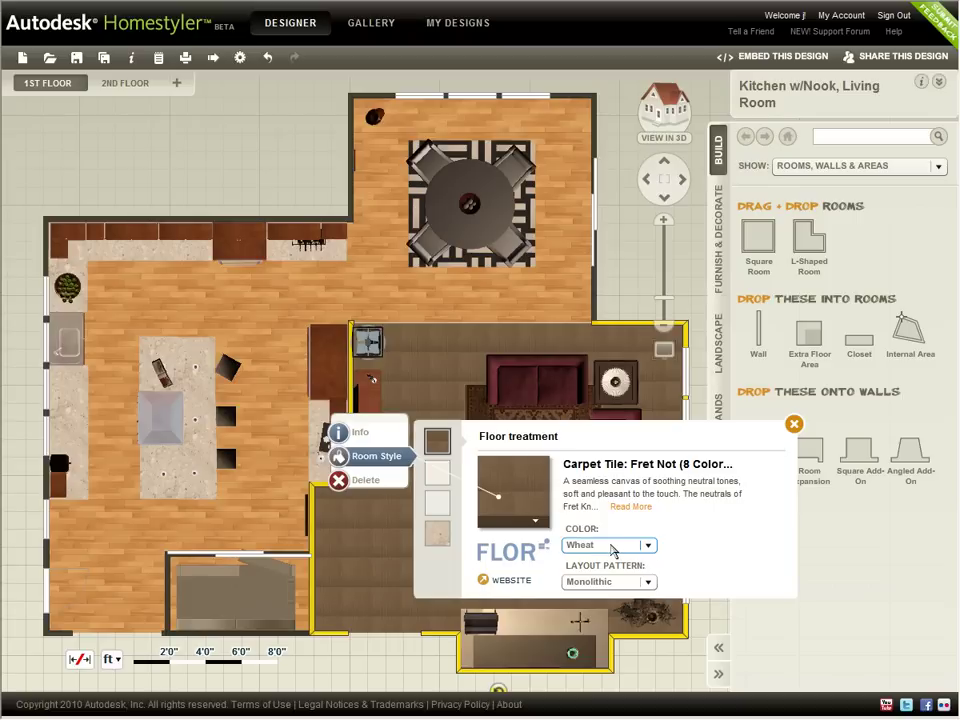
click(613, 546)
click(619, 580)
click(624, 583)
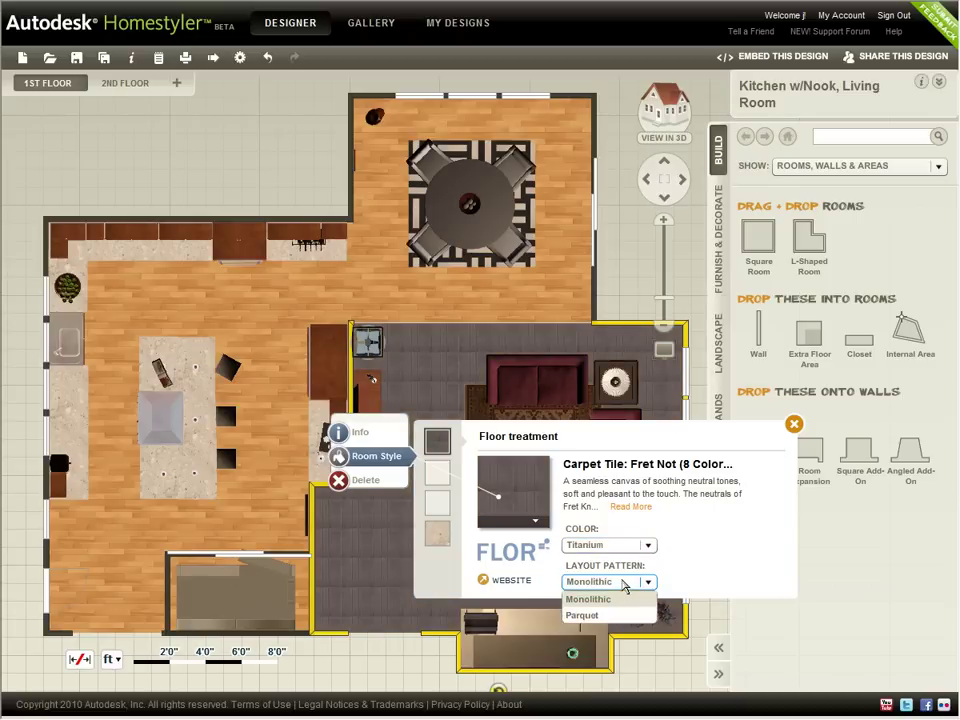
click(623, 616)
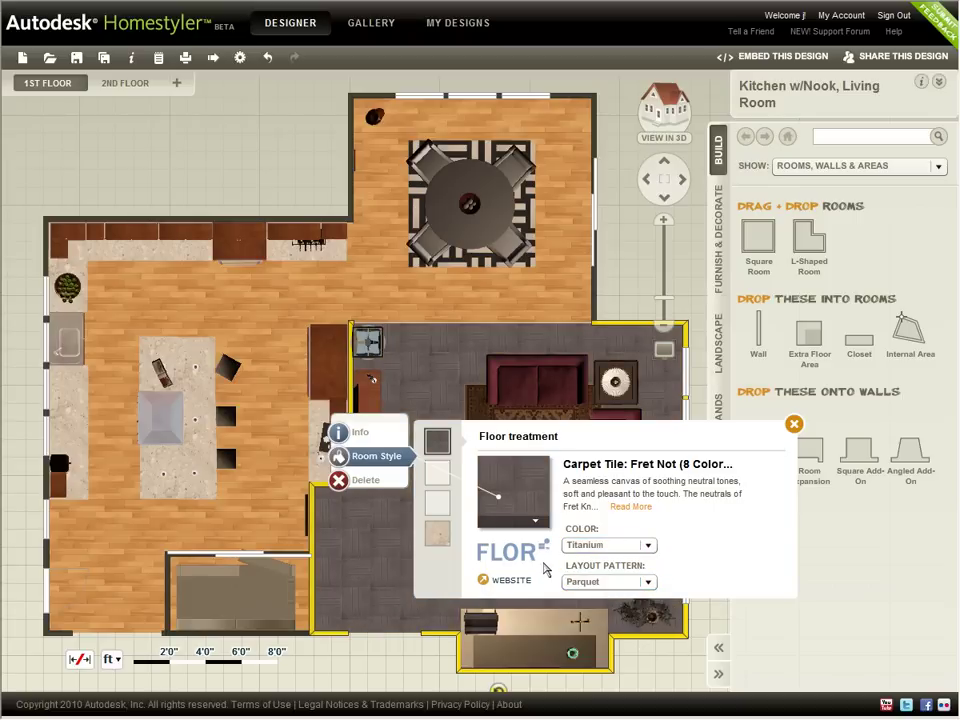
Paint the living room walls Cajun Red (SW0008) and cancel deleting the room.
click(438, 474)
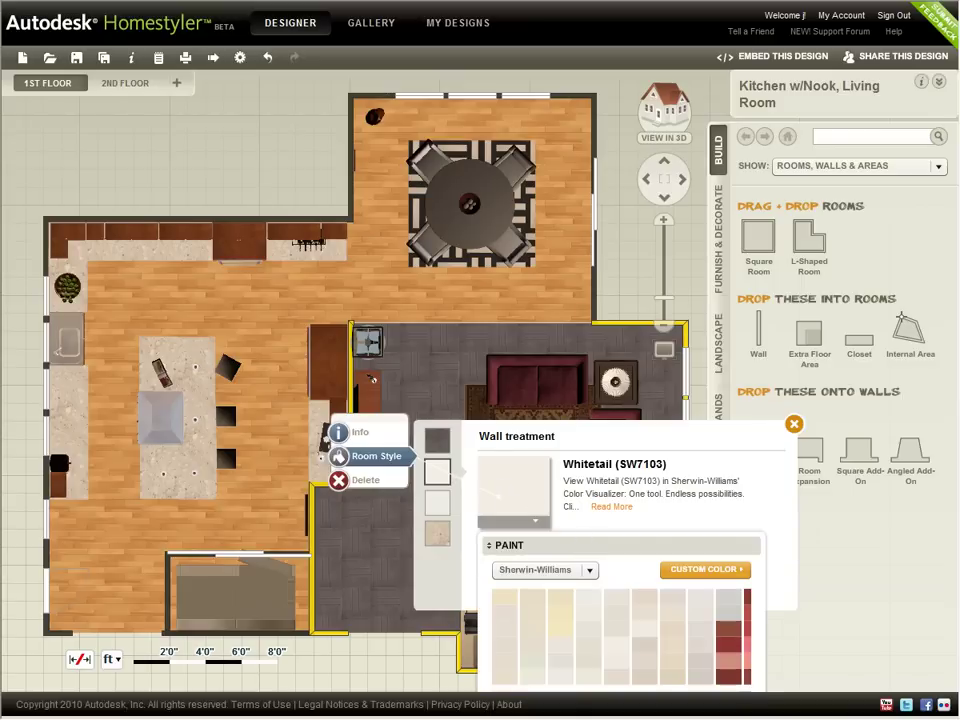
click(729, 637)
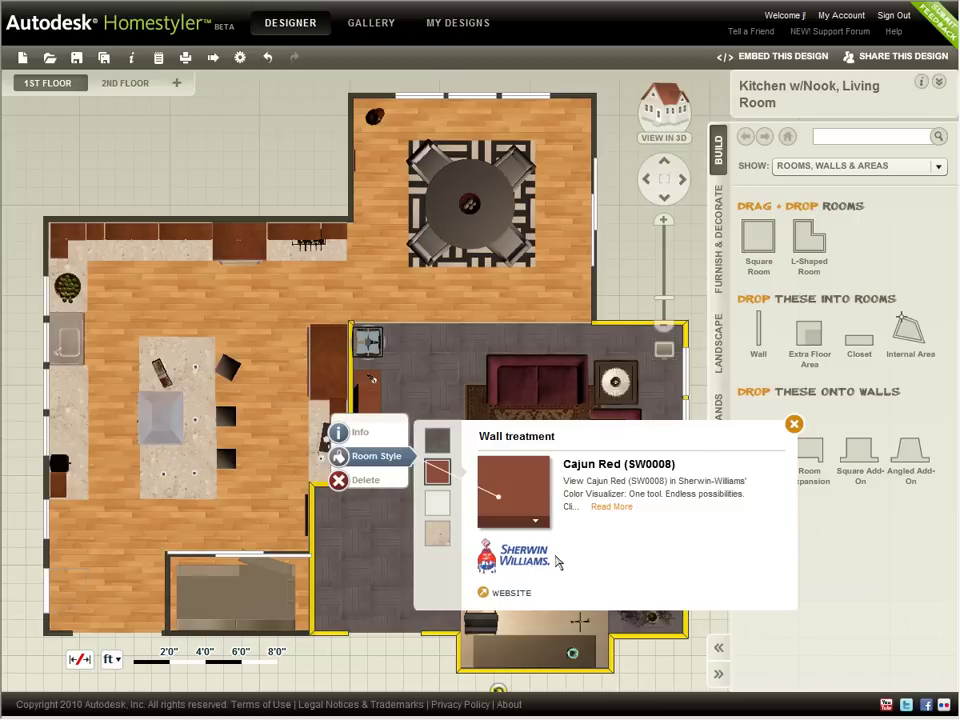
click(443, 510)
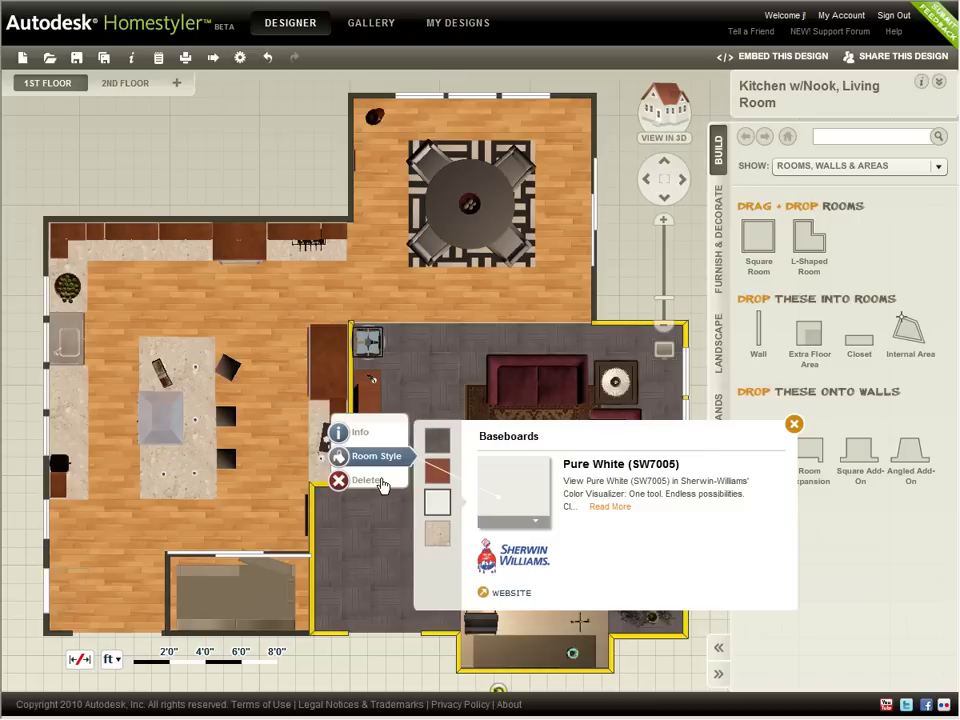
click(384, 482)
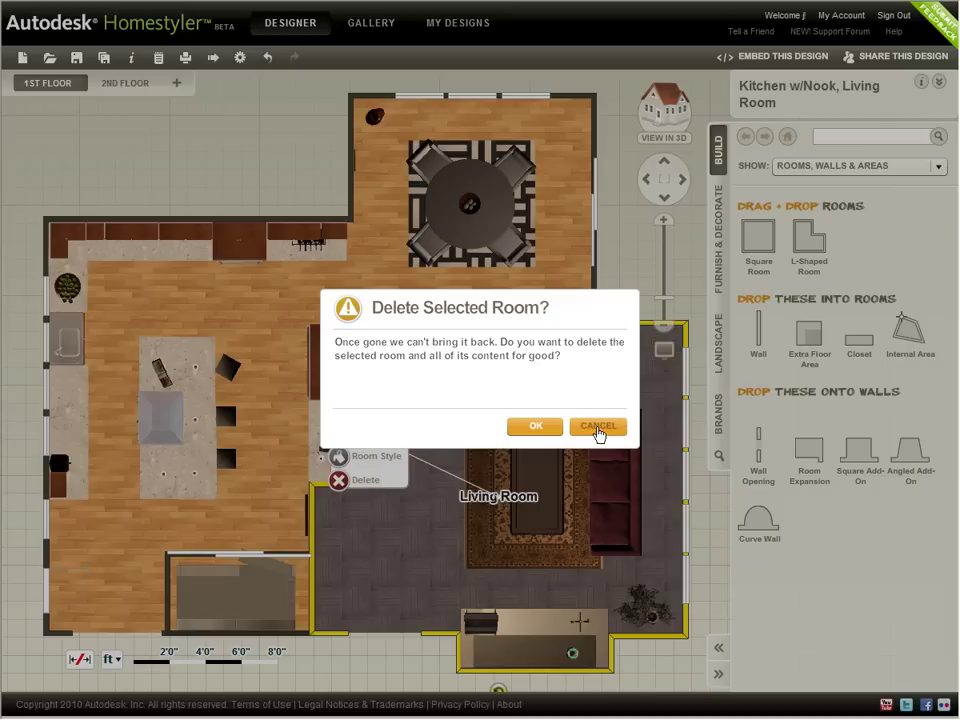
click(598, 430)
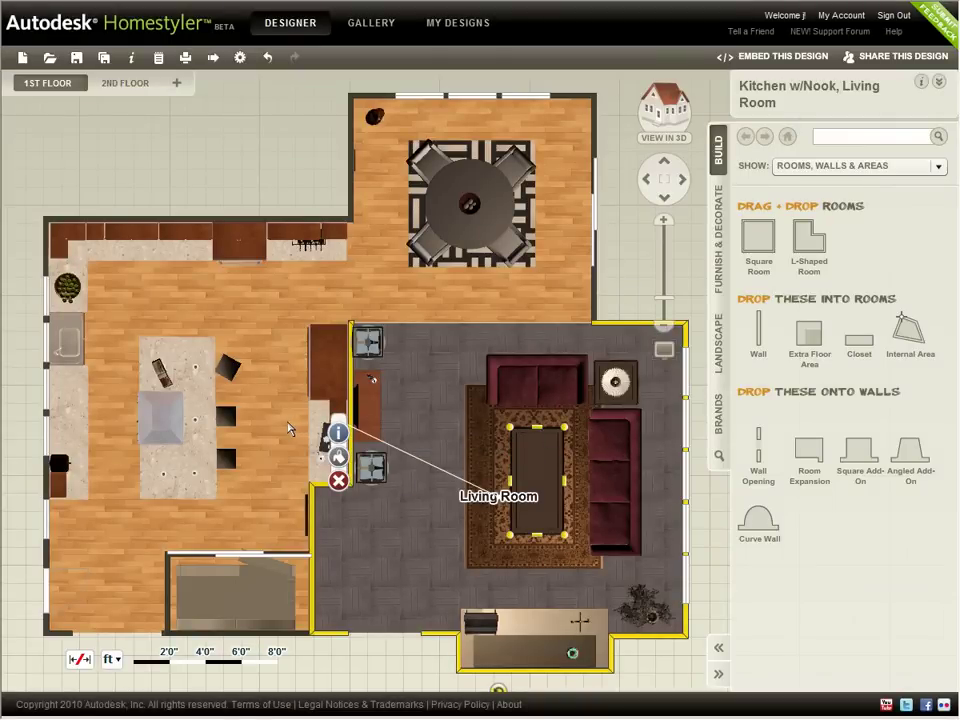
Select the kitchen and enter 'Kitchen w/Breakfast Nook' as its label.
click(288, 429)
drag(351, 93, 175, 375)
click(186, 385)
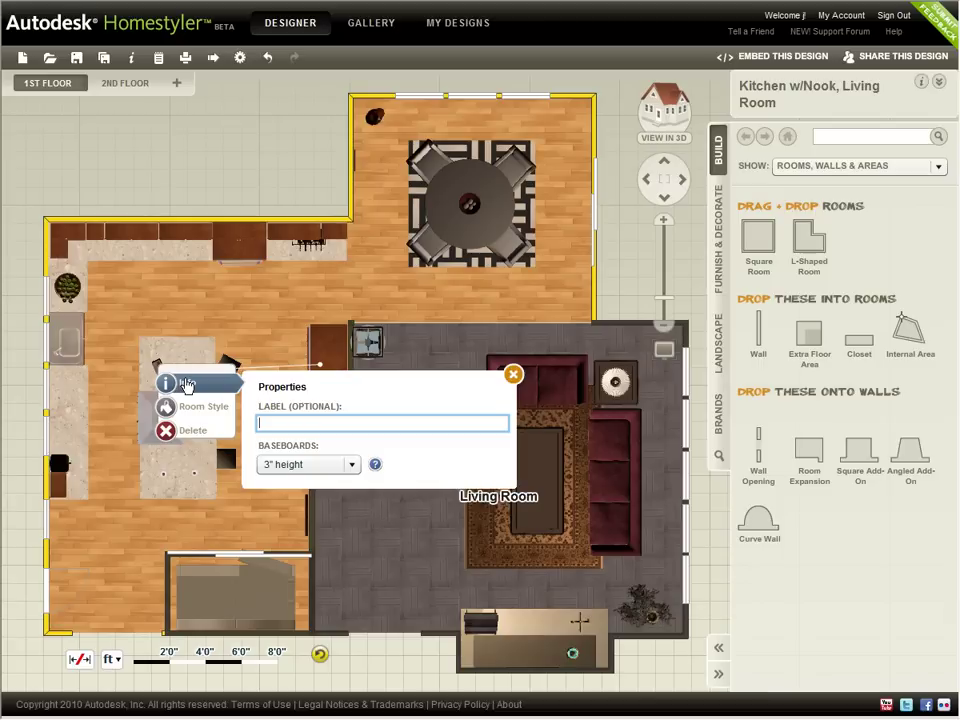
text(Kitchen w/Breakfast Nook)
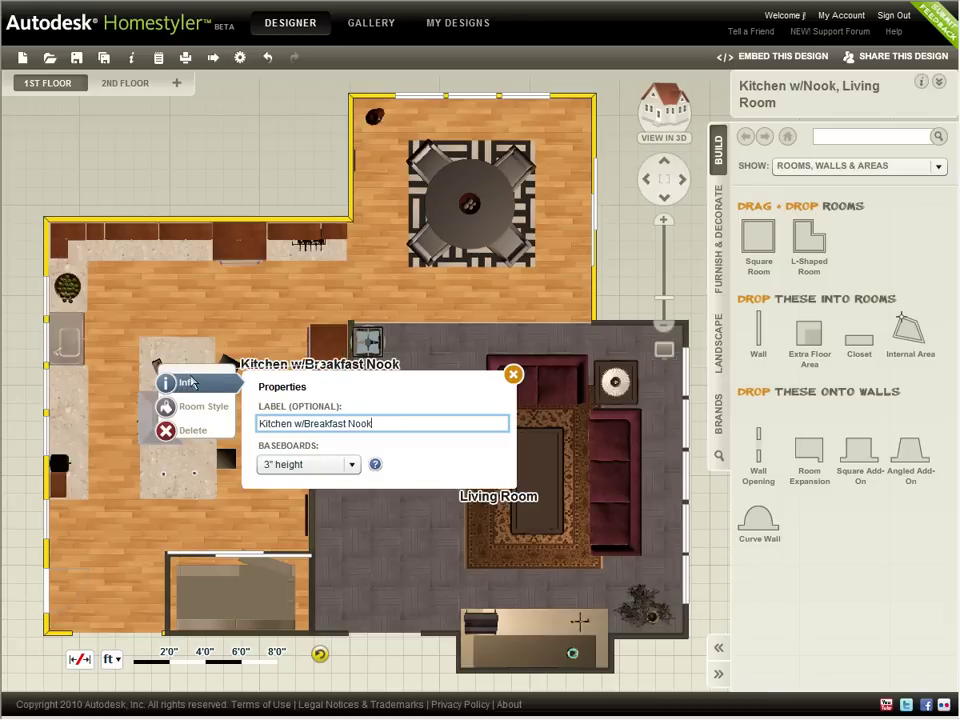
Choose no baseboards for the kitchen.
click(322, 464)
click(322, 485)
click(322, 484)
Set the kitchen floor to Red Oak Amaretto.
click(210, 407)
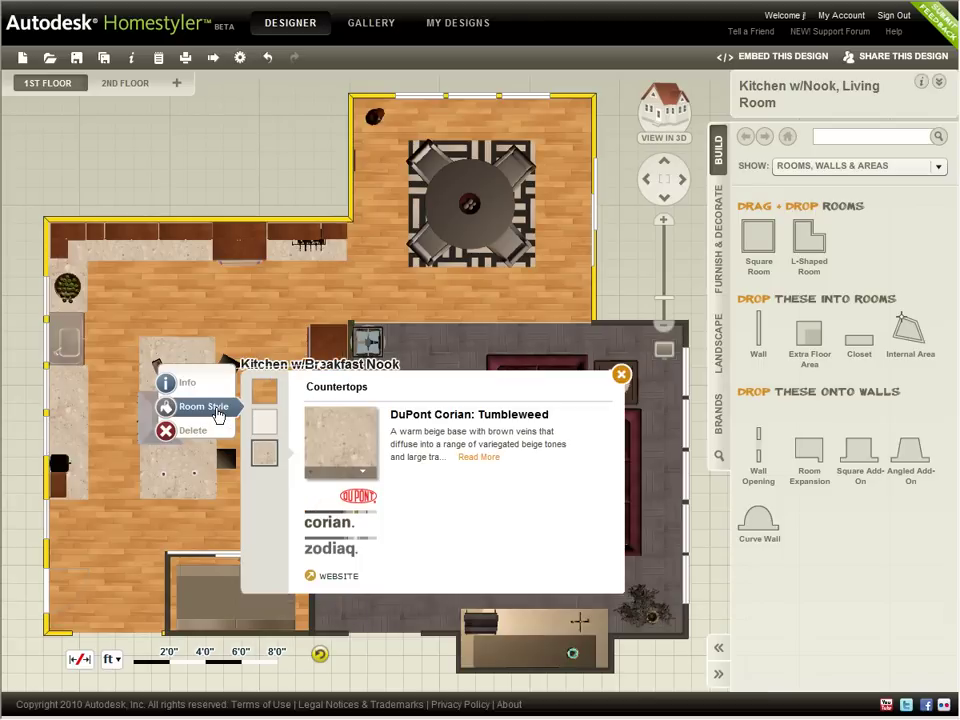
click(266, 392)
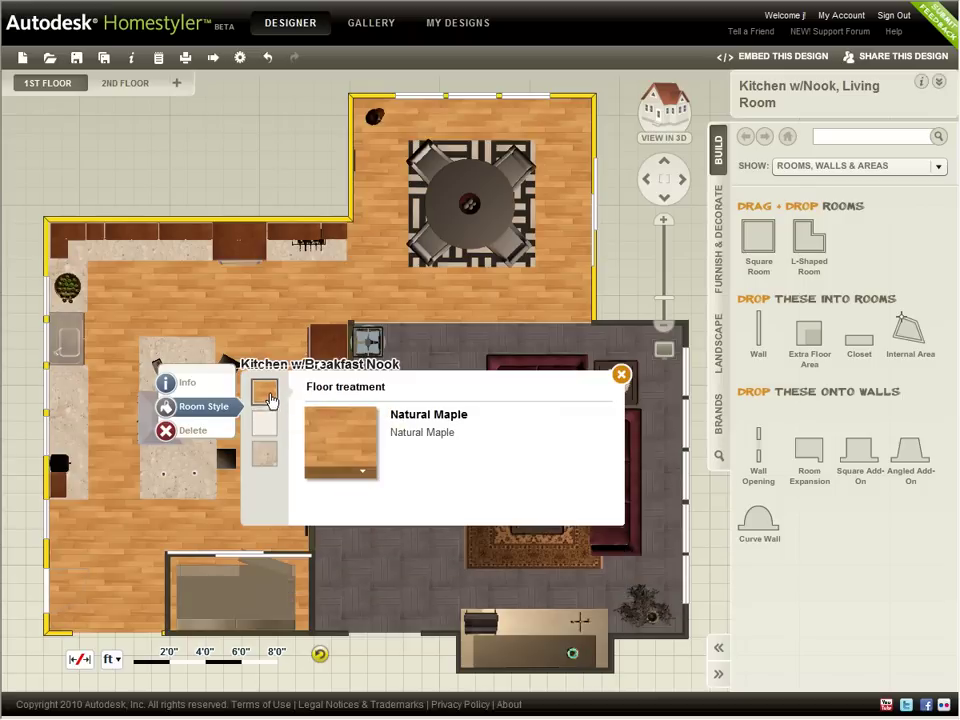
click(344, 433)
click(354, 540)
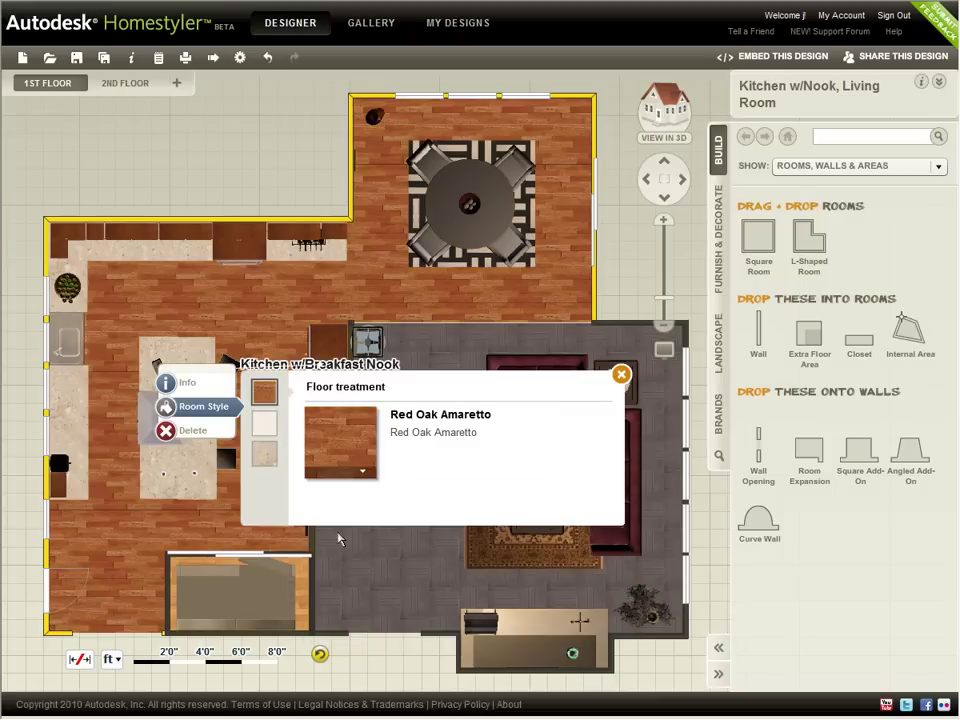
Make the kitchen countertops DuPont Corian Maui and open DuPont's Maui page.
click(264, 455)
click(340, 440)
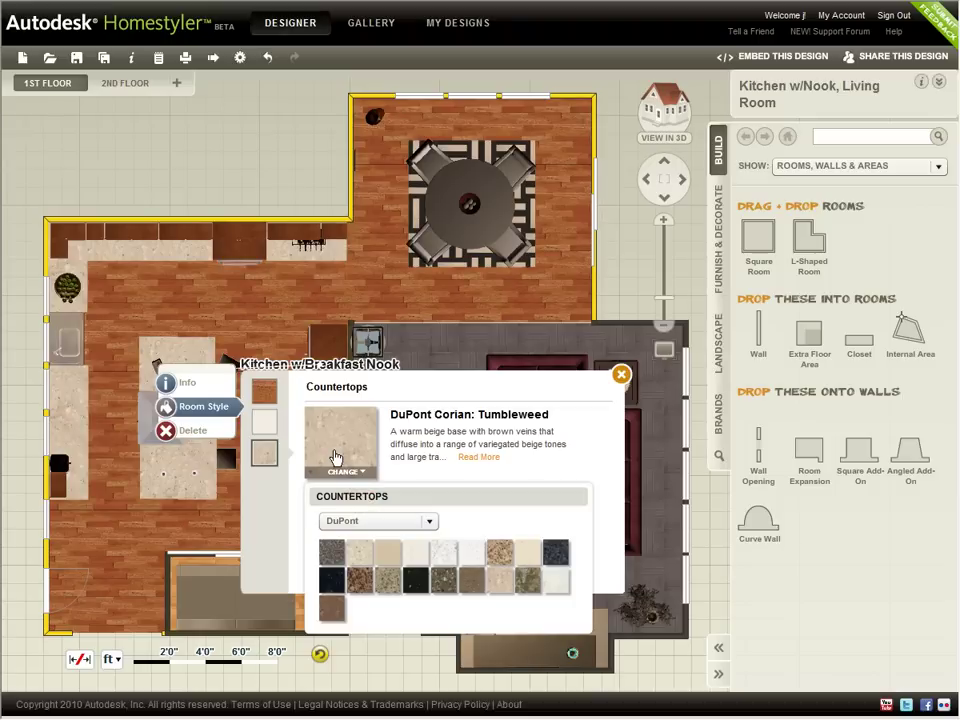
click(329, 553)
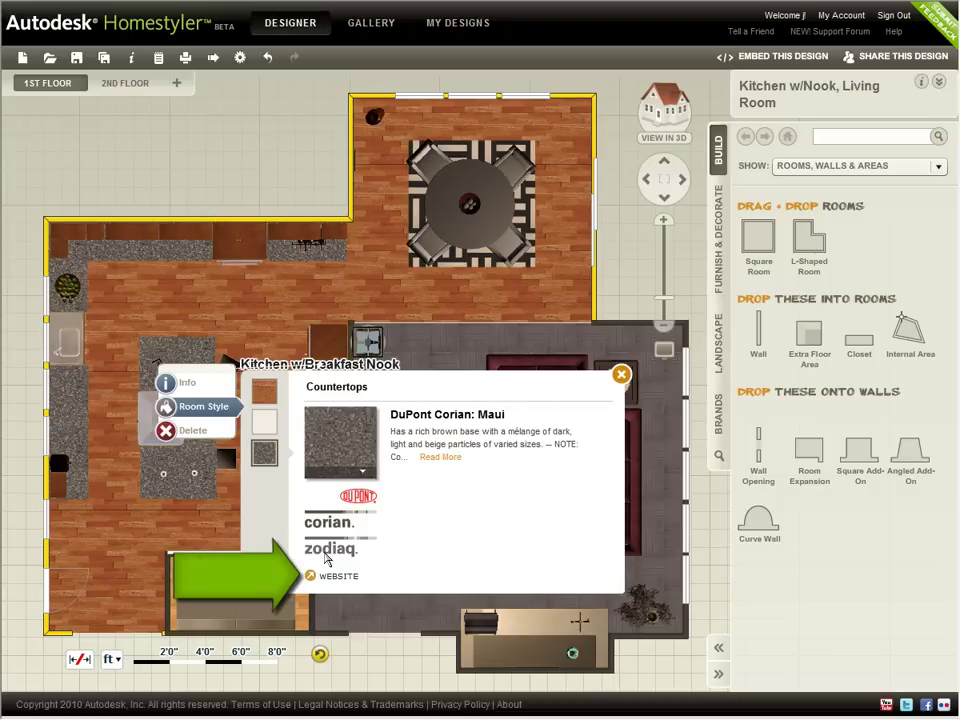
click(326, 556)
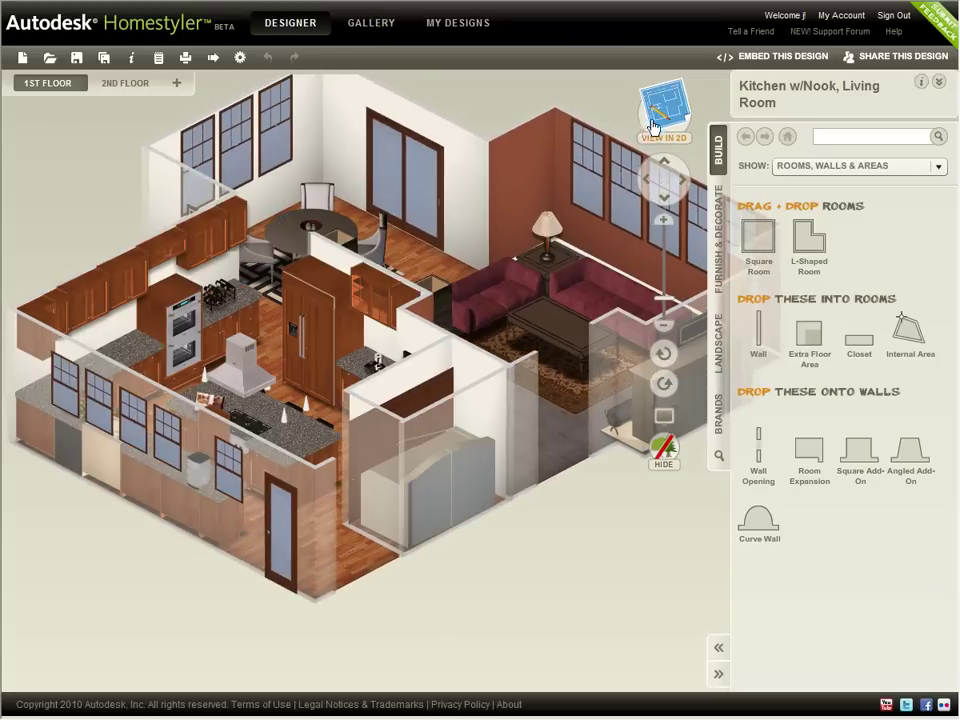
Rotate the 3D house from a frontal view to an angled view.
click(663, 160)
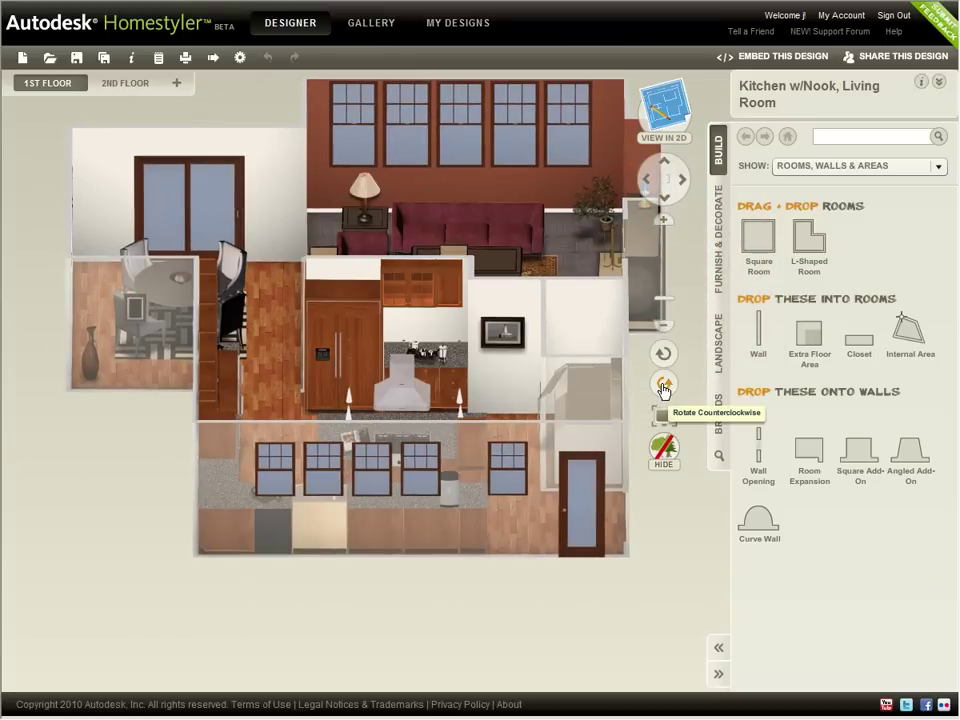
click(663, 385)
Show the Surfaces paint colours and paint the living room walls Biltmore Buff.
click(719, 240)
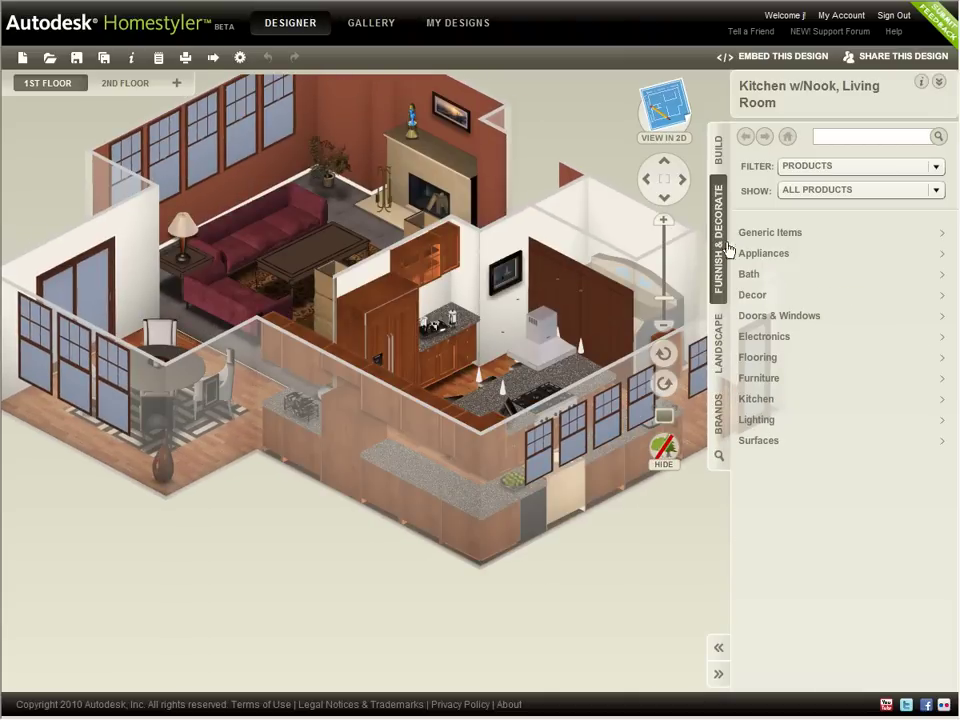
click(755, 442)
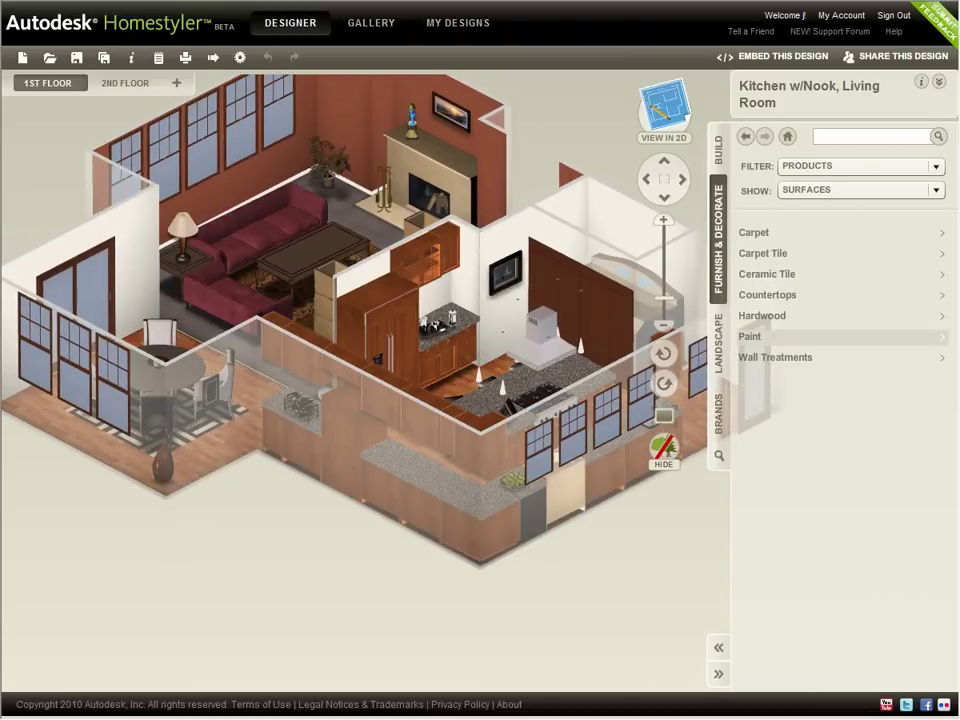
click(778, 338)
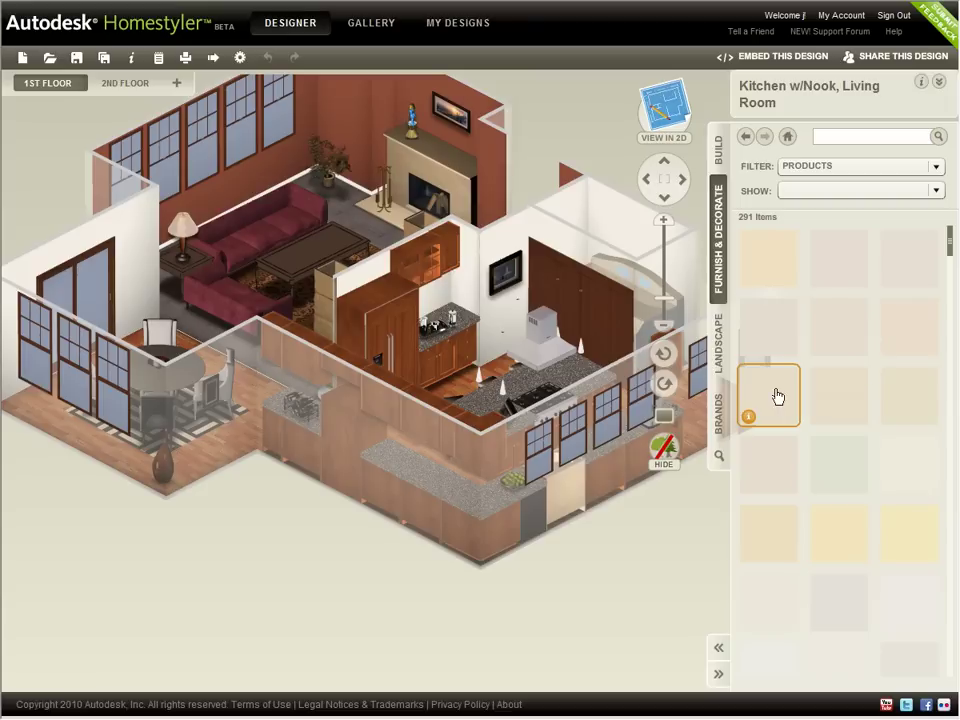
drag(950, 249, 950, 520)
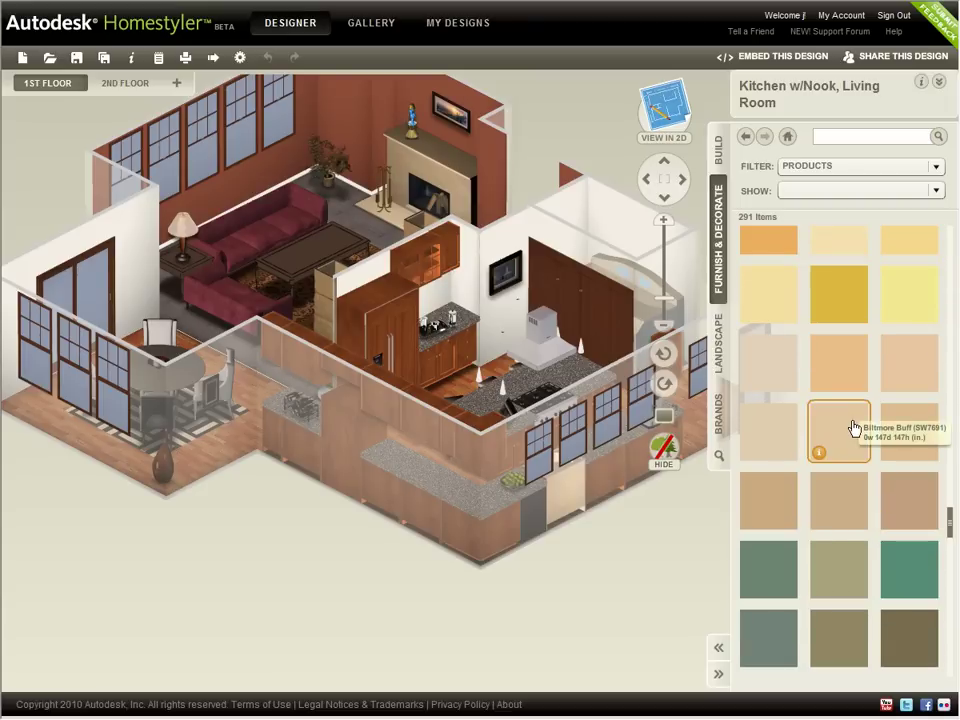
drag(852, 428, 391, 134)
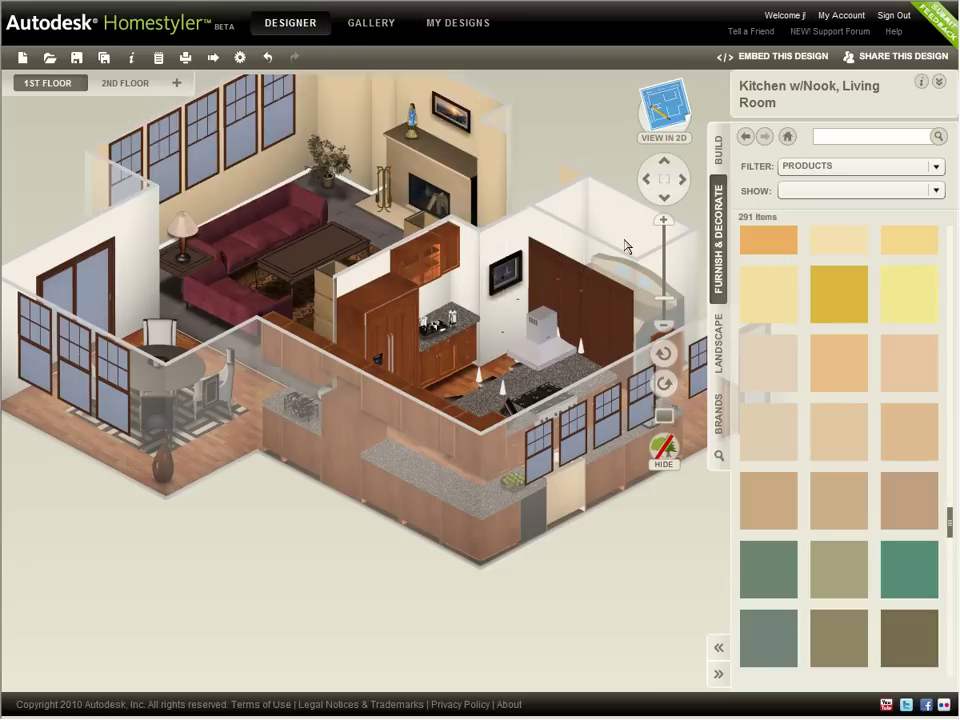
Paint the kitchen walls with Butter Up (SW6681) yellow.
drag(762, 298, 462, 282)
drag(765, 302, 606, 218)
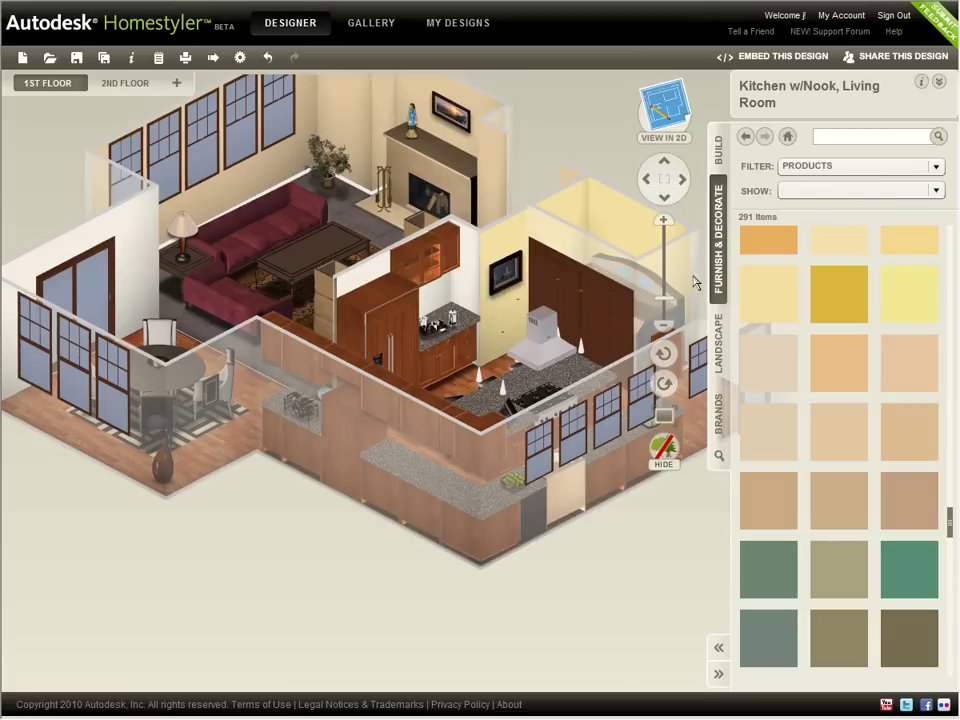
drag(759, 304, 438, 250)
drag(752, 299, 446, 294)
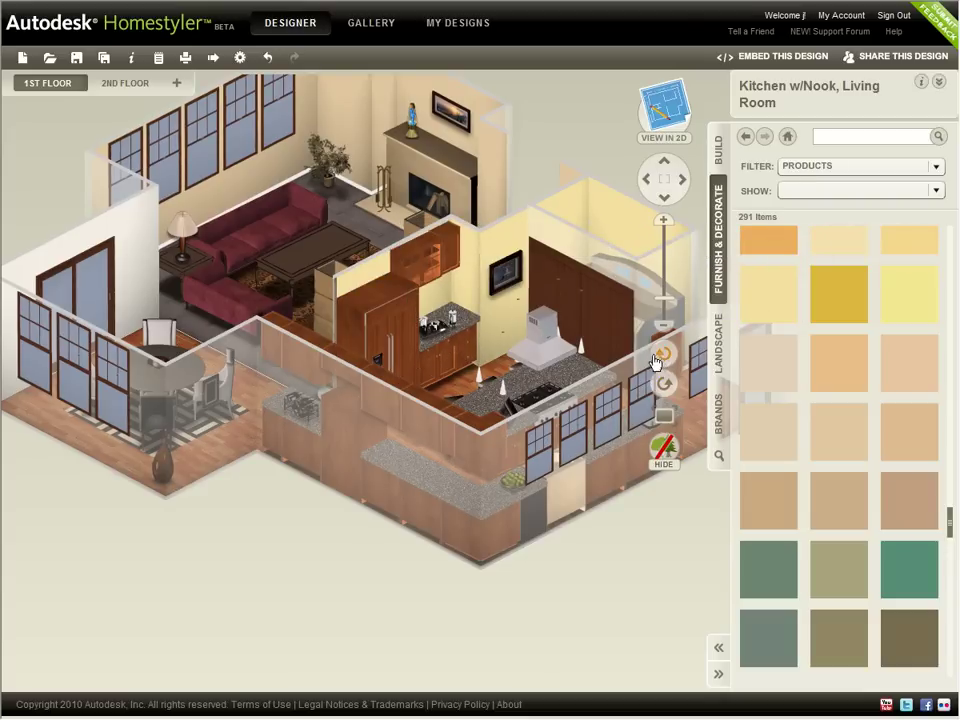
Zoom onto the Dacor 48" refrigerator and set With Ice and Water Dispenser to No.
click(660, 356)
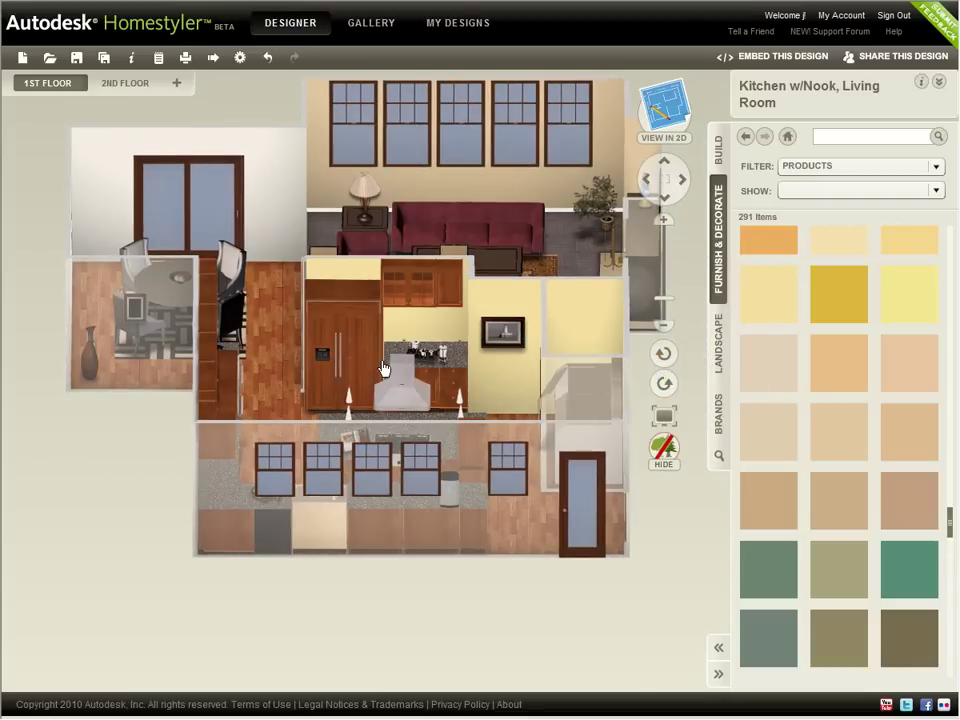
scroll(361, 366, up, 5)
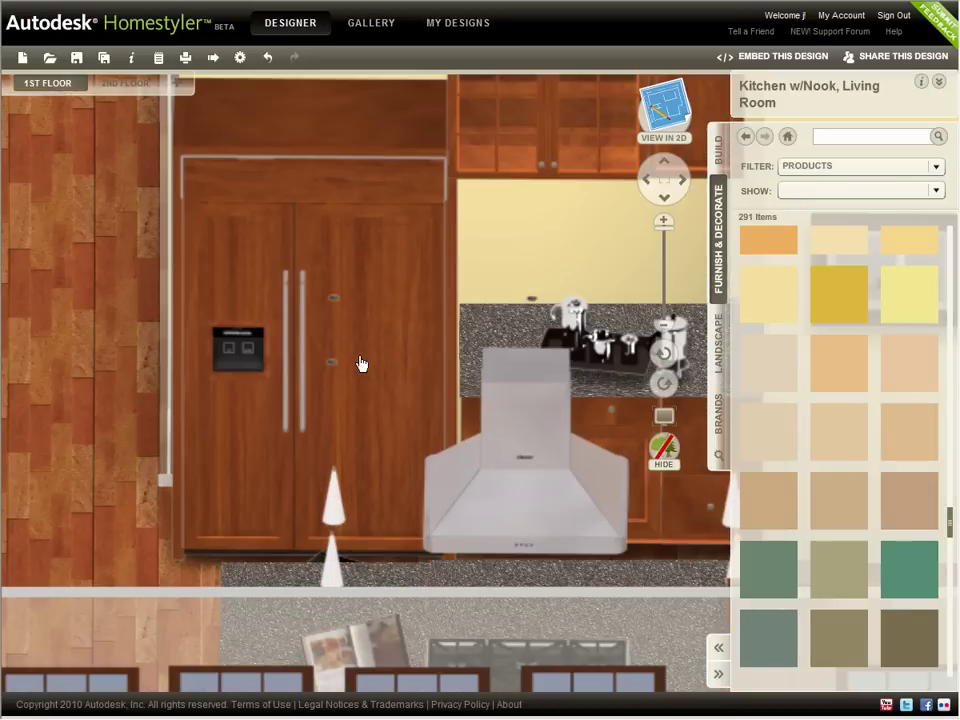
click(361, 366)
drag(452, 262, 193, 425)
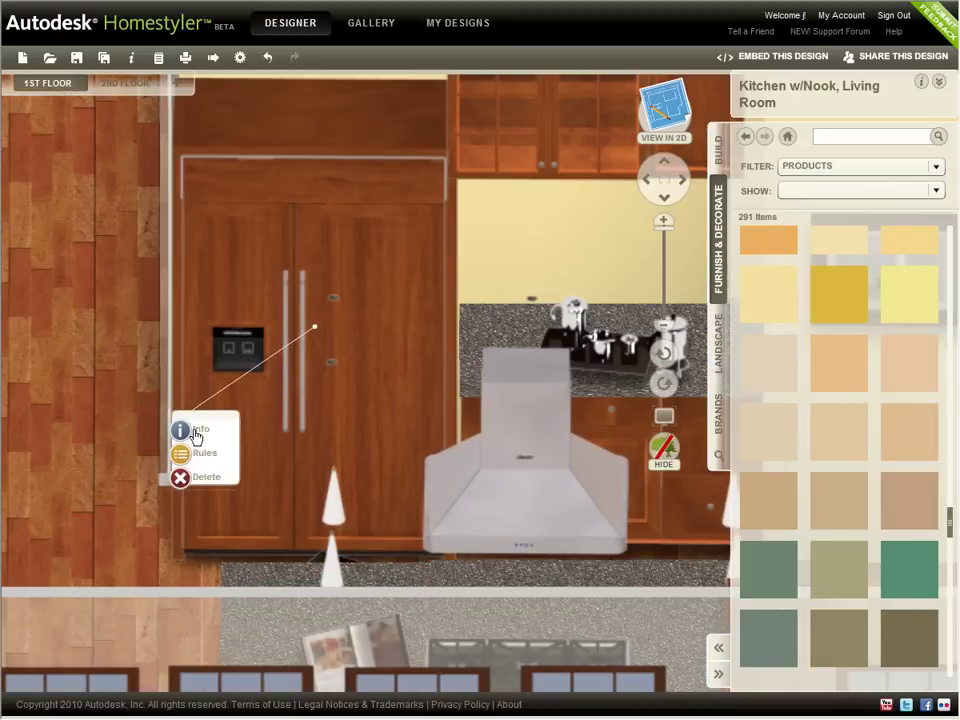
click(197, 433)
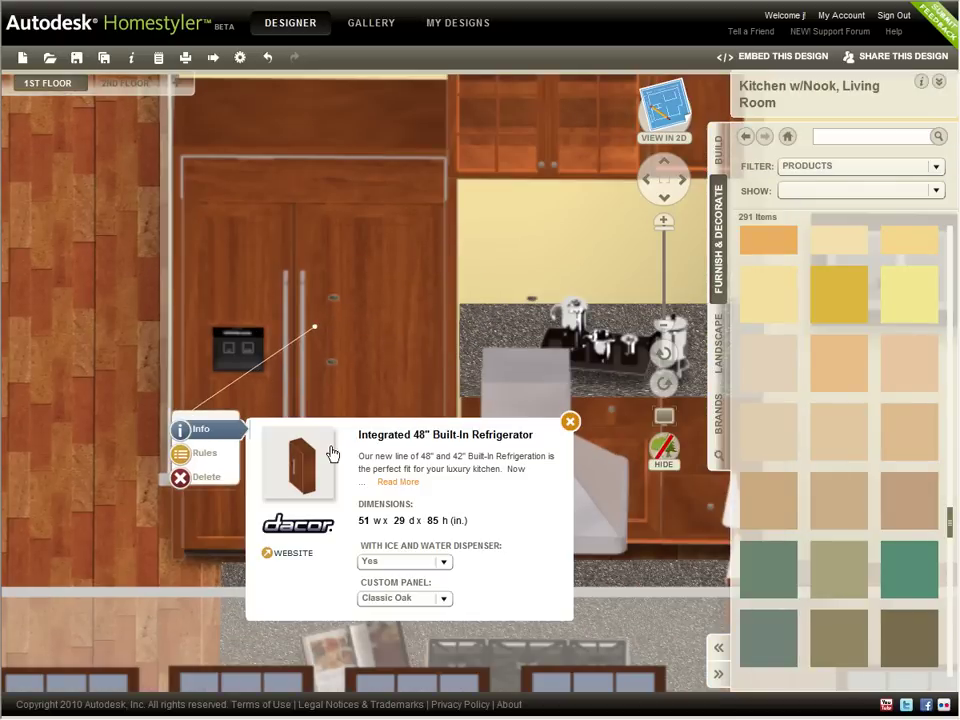
click(413, 564)
click(419, 597)
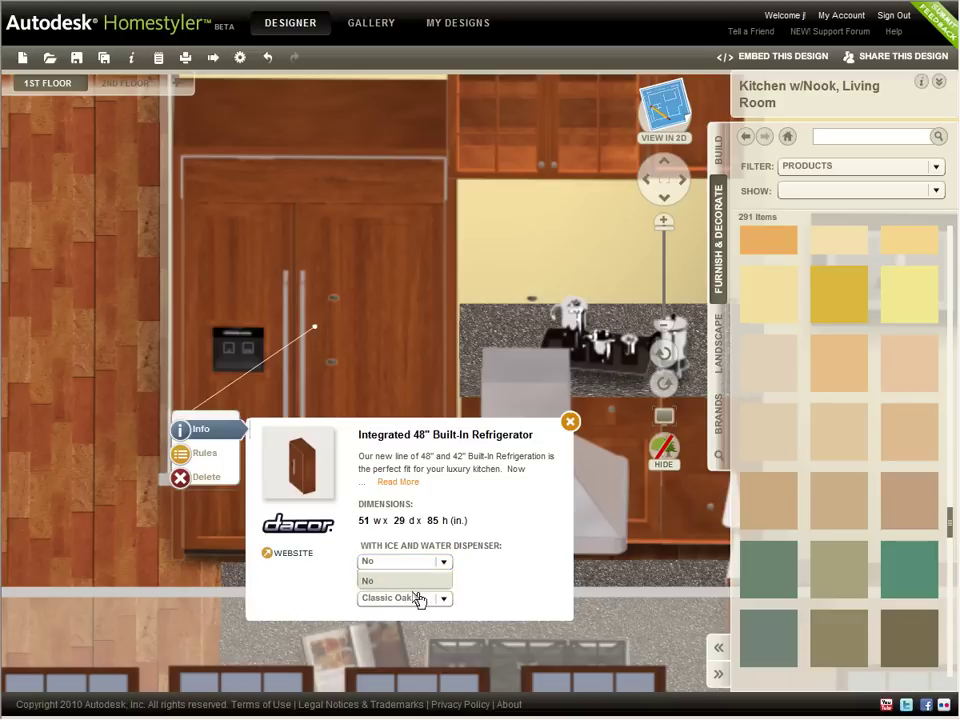